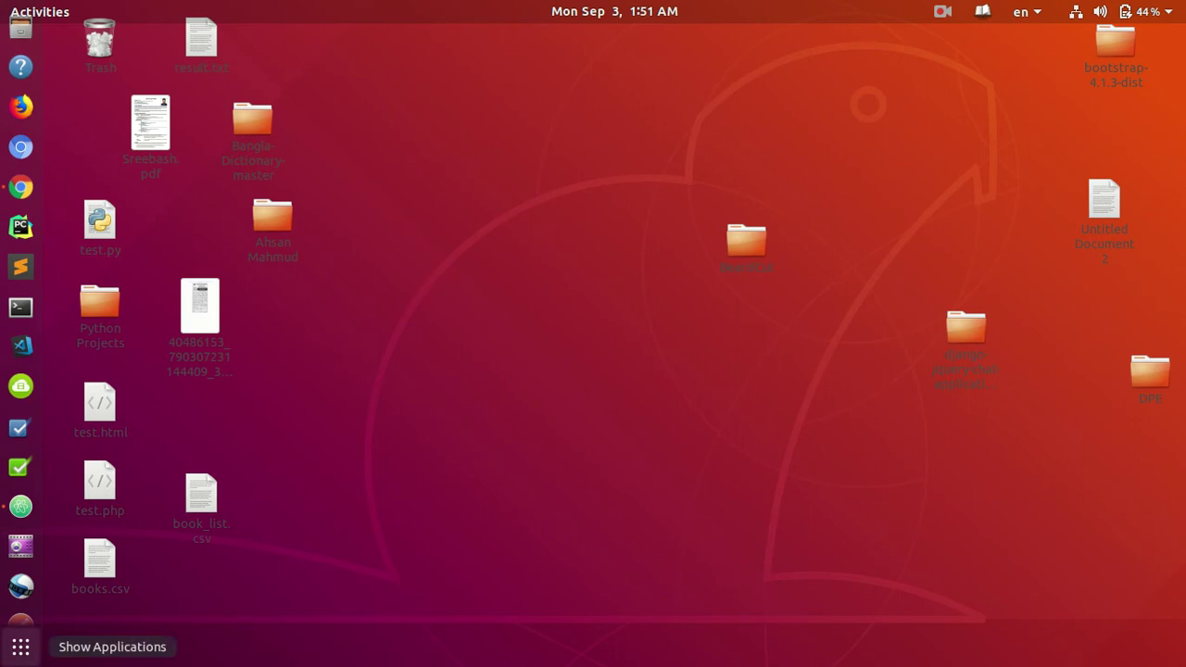
- Find and open the Ubuntu Software application
{"action": "left_click", "coordinate": [20, 647]}
{"action": "type", "text": "sof"}
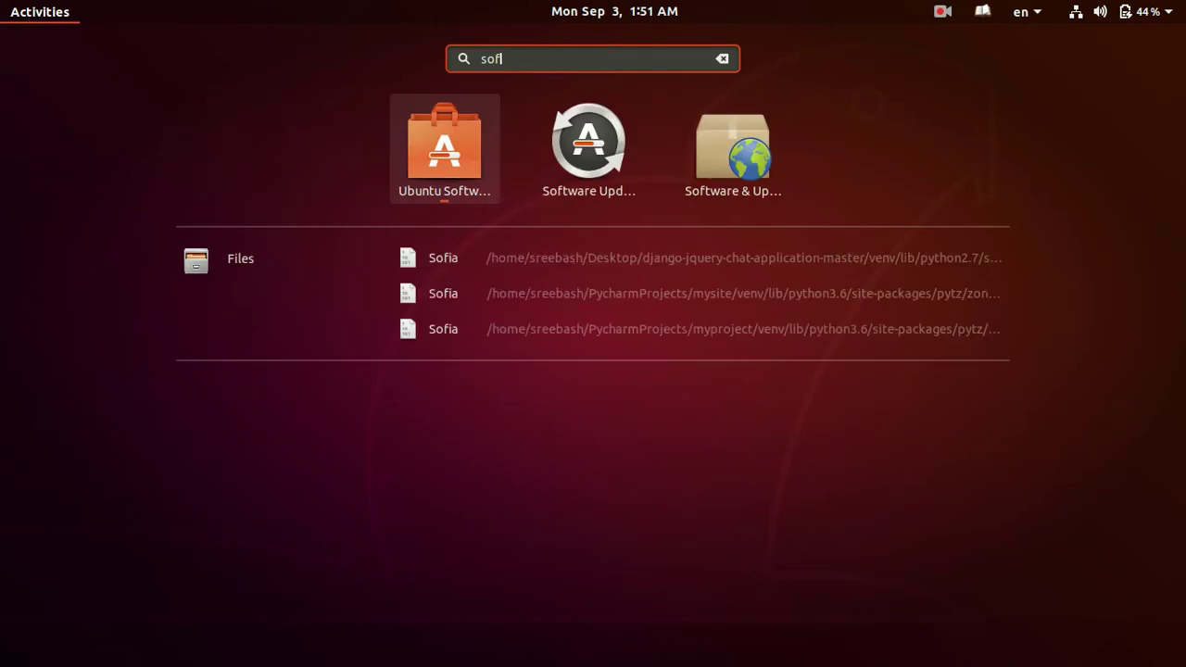
{"action": "left_click", "coordinate": [436, 170]}
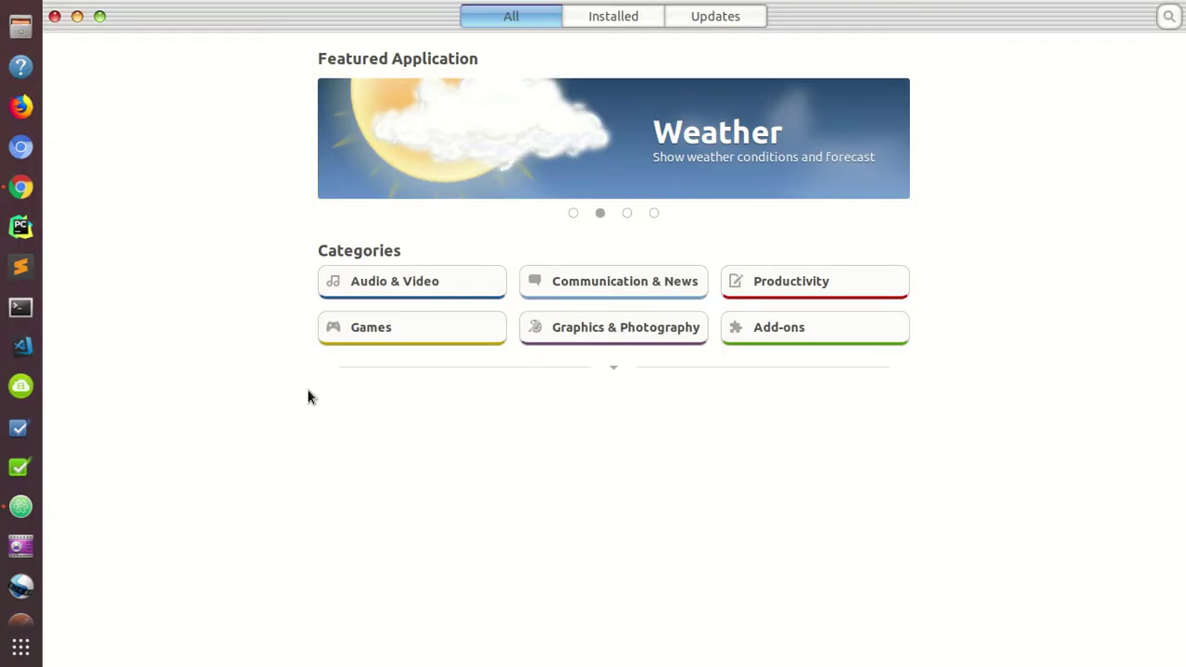
- Search the software catalogue for "golden"
{"action": "type", "text": "Golden"}
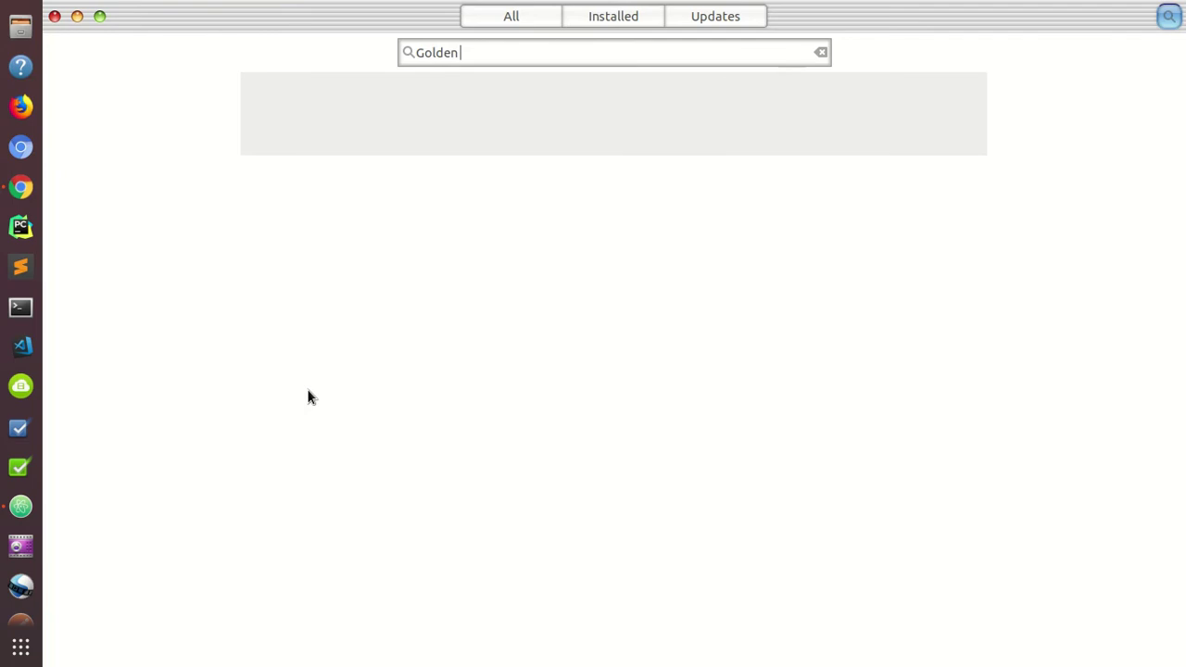
{"action": "left_click", "coordinate": [514, 15]}
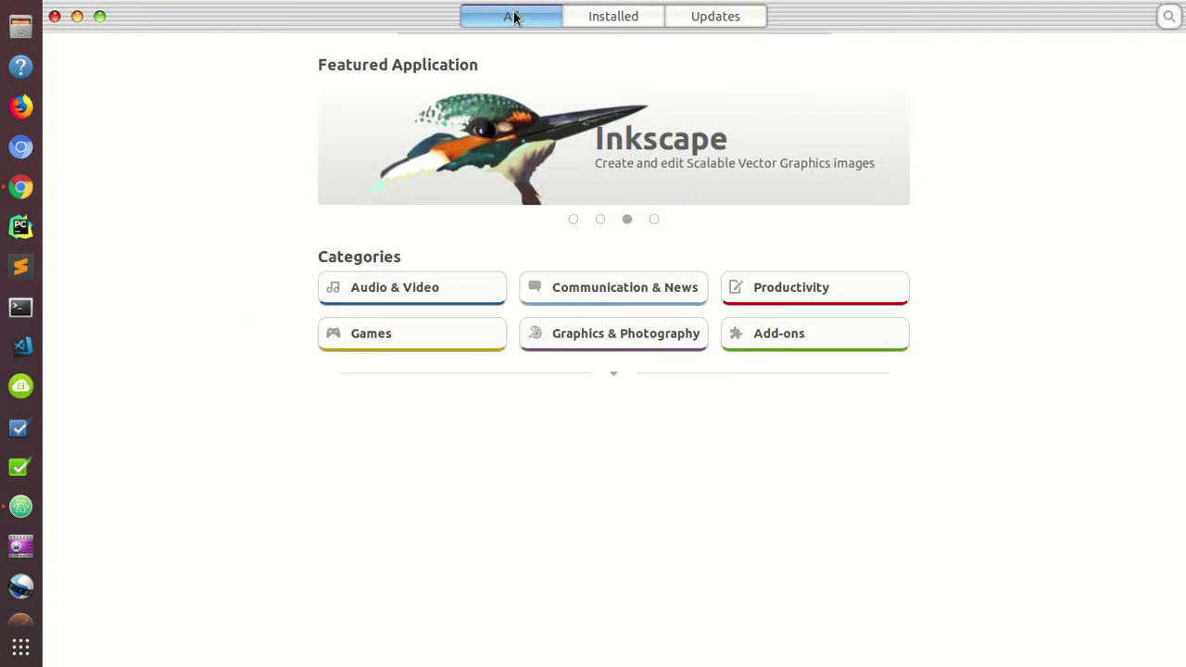
{"action": "type", "text": "golde"}
{"action": "key", "text": "BackSpace"}
{"action": "key", "text": "BackSpace"}
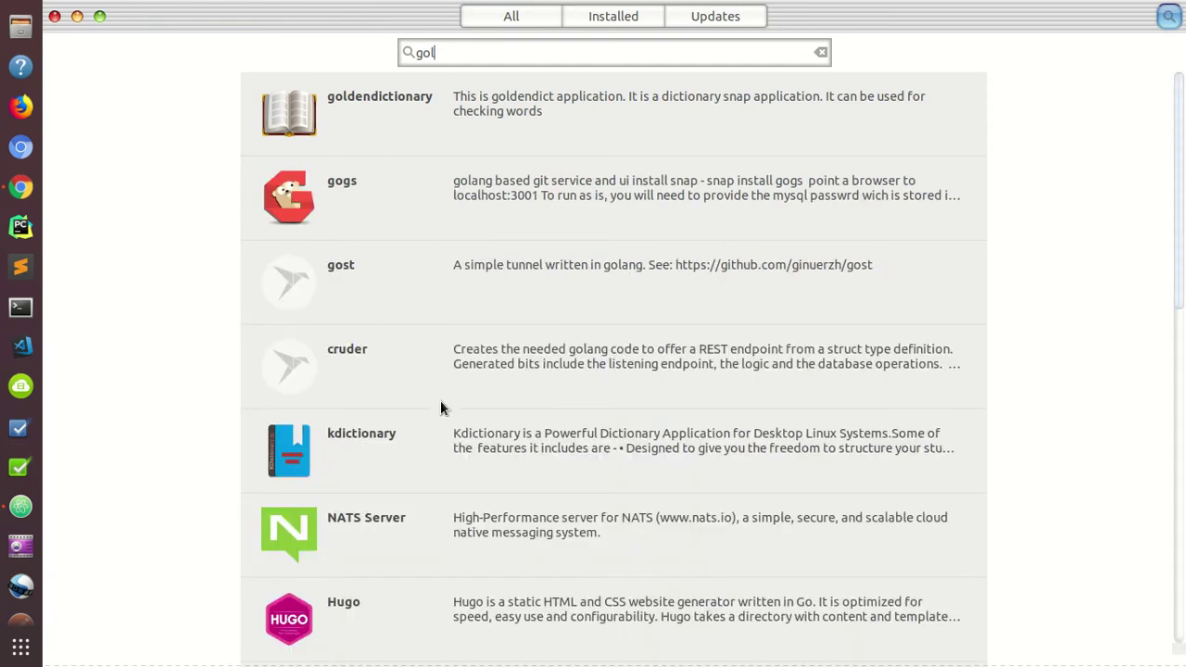
{"action": "scroll", "coordinate": [138, 465], "scroll_direction": "down", "scroll_amount": 3}
{"action": "scroll", "coordinate": [138, 465], "scroll_direction": "up", "scroll_amount": 3}
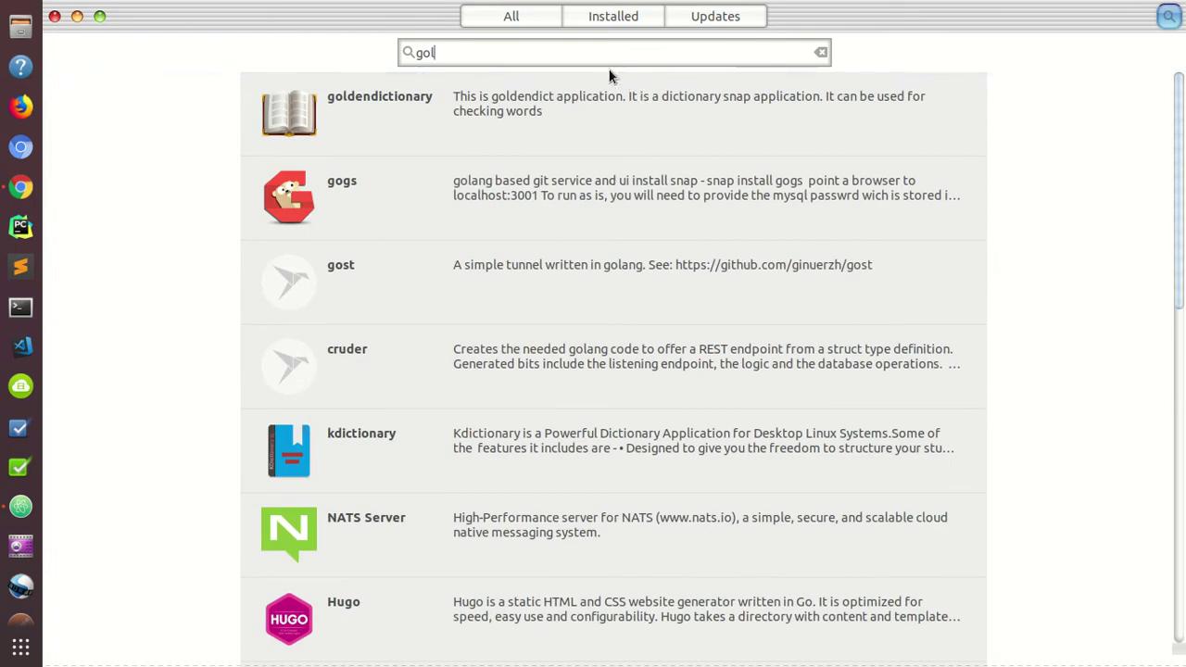
{"action": "type", "text": "den"}
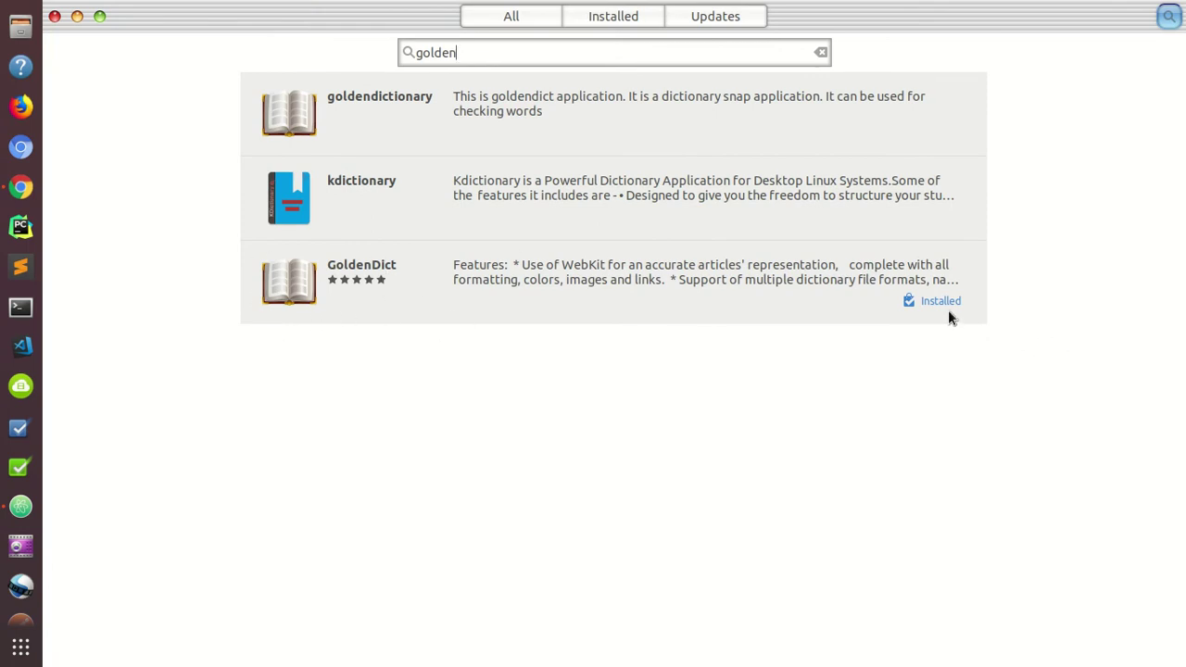
- Open the details page of the installed GoldenDict application and launch it
{"action": "left_click", "coordinate": [401, 300]}
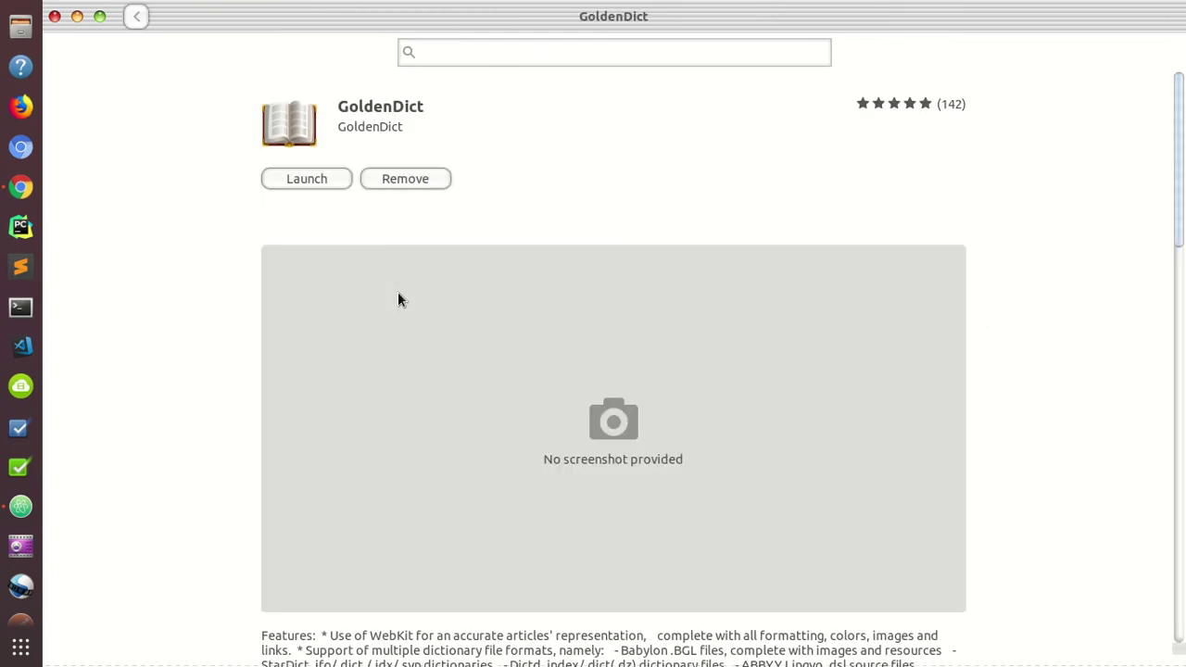
{"action": "scroll", "coordinate": [398, 299], "scroll_direction": "down", "scroll_amount": 1}
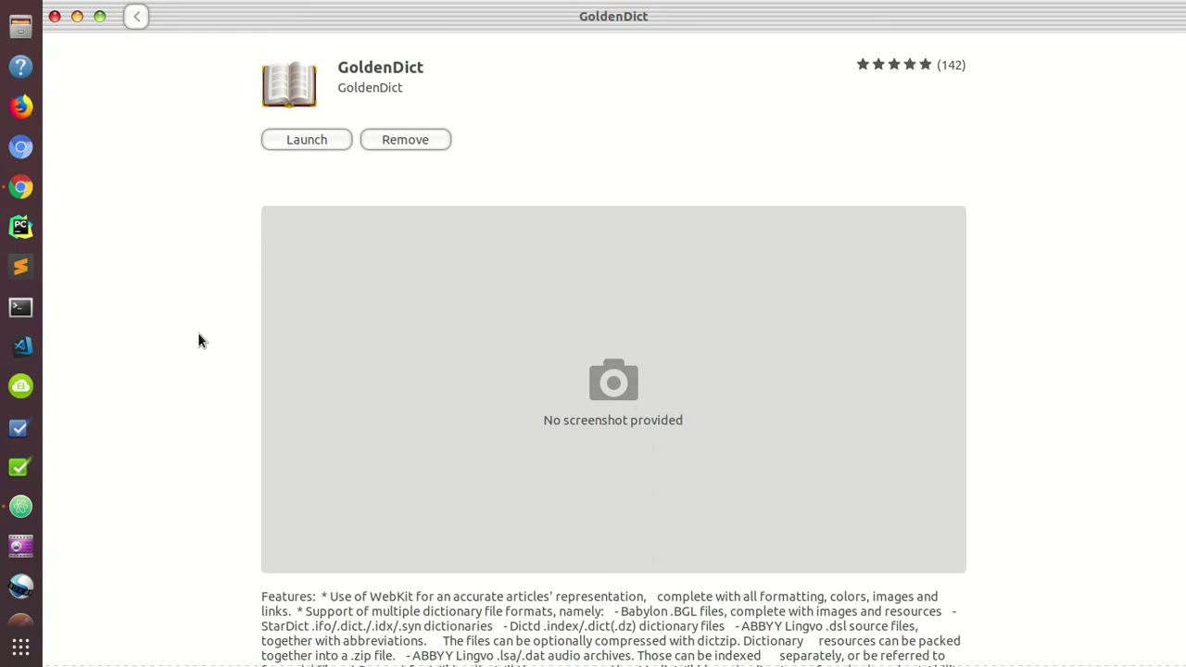
{"action": "left_click", "coordinate": [295, 139]}
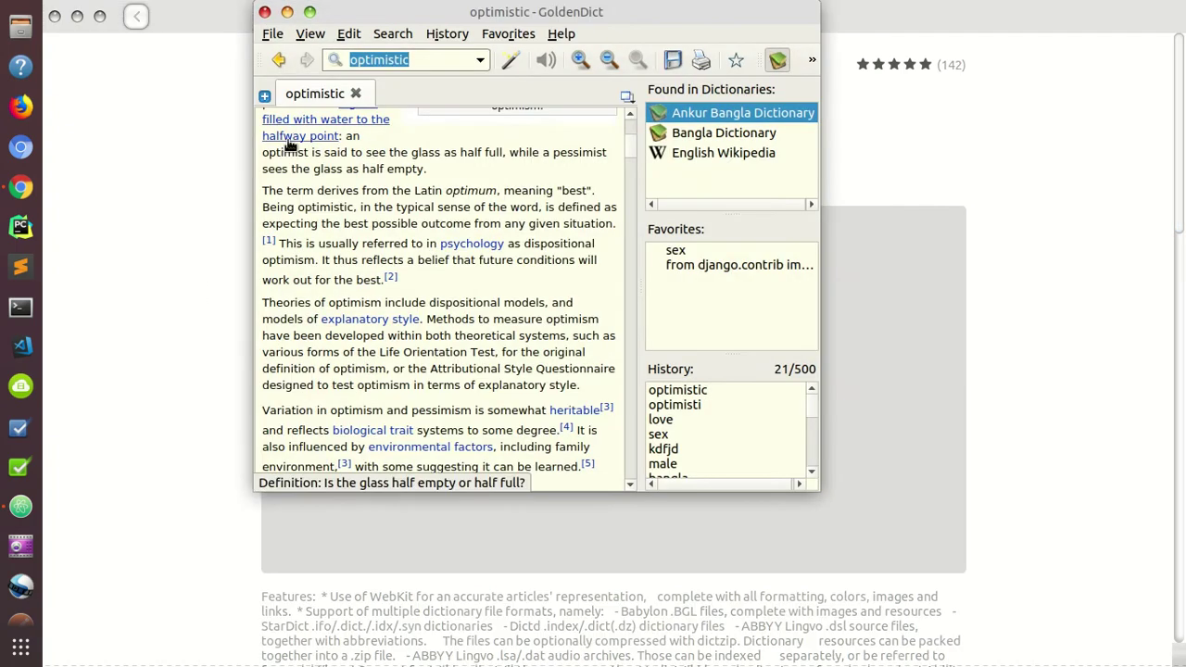
- Look up the word "awesome" in GoldenDict in place of the existing entry
{"action": "left_click", "coordinate": [433, 63]}
{"action": "key", "text": "BackSpace"}
{"action": "key", "text": "BackSpace"}
{"action": "key", "text": "BackSpace"}
{"action": "key", "text": "BackSpace"}
{"action": "key", "text": "BackSpace"}
{"action": "key", "text": "BackSpace"}
{"action": "key", "text": "BackSpace"}
{"action": "key", "text": "BackSpace"}
{"action": "key", "text": "BackSpace"}
{"action": "key", "text": "BackSpace"}
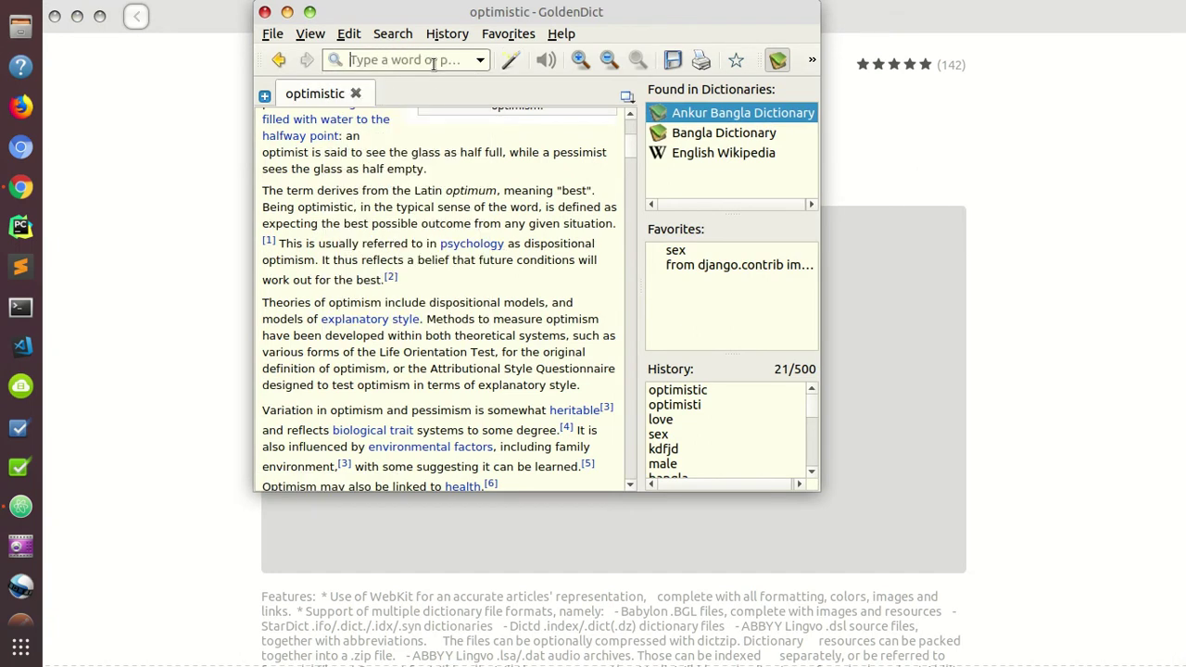
{"action": "type", "text": "awesome"}
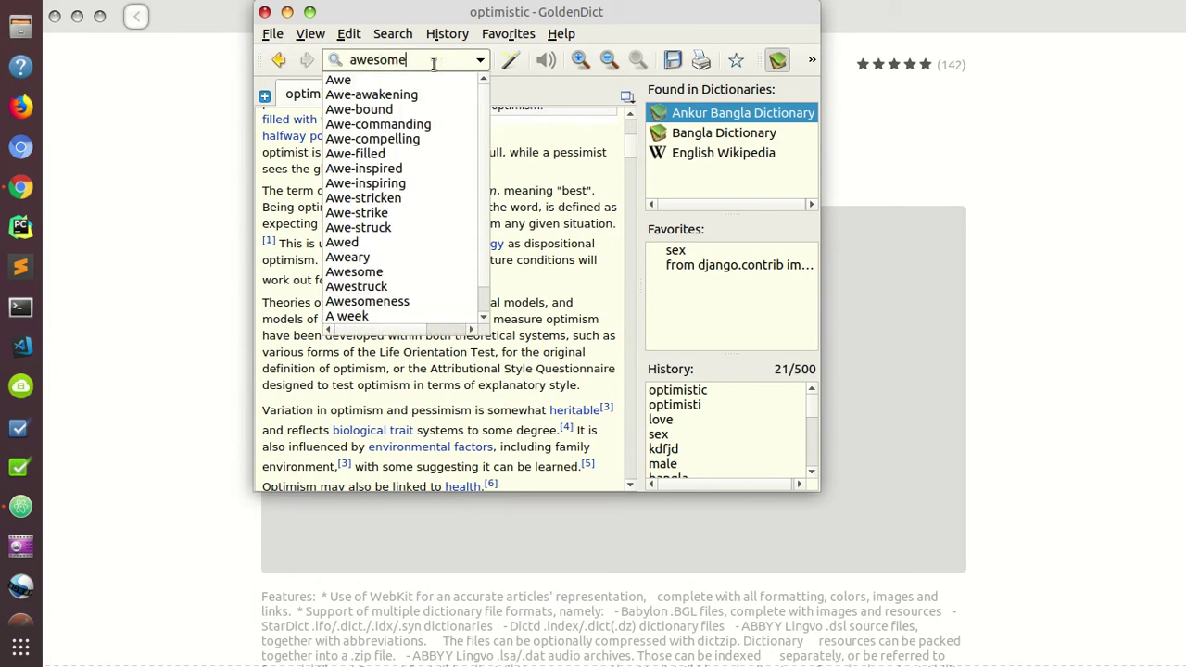
{"action": "key", "text": "Return"}
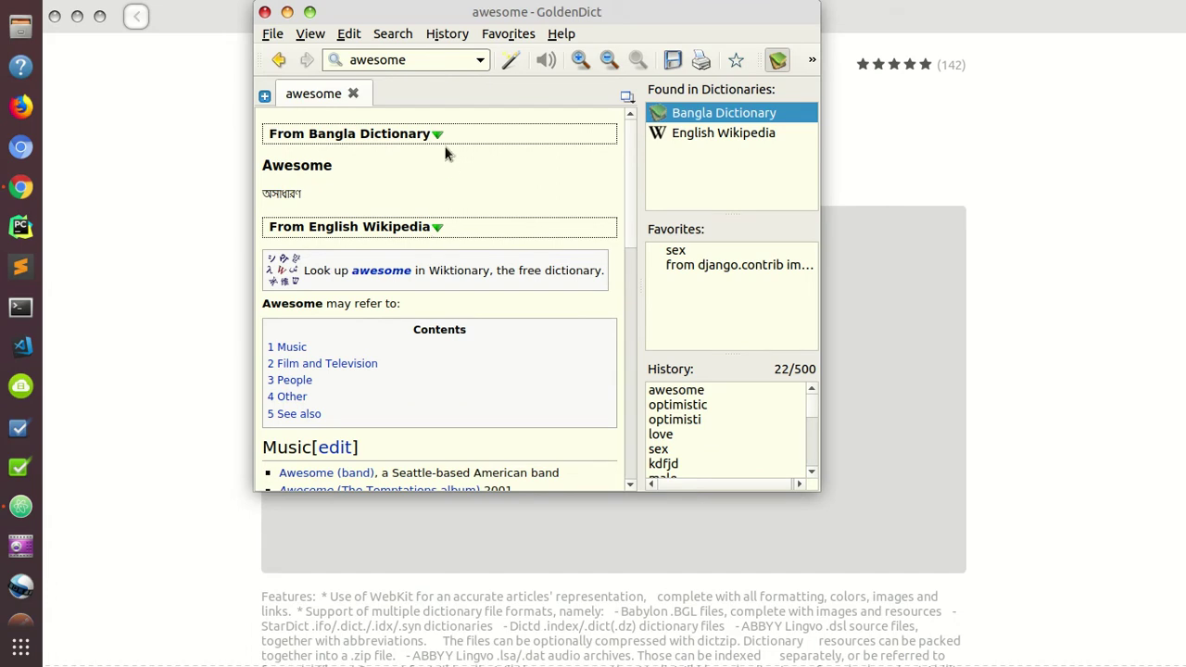
- Switch to Chrome and search Google for "github" in a new tab
{"action": "left_click", "coordinate": [181, 293]}
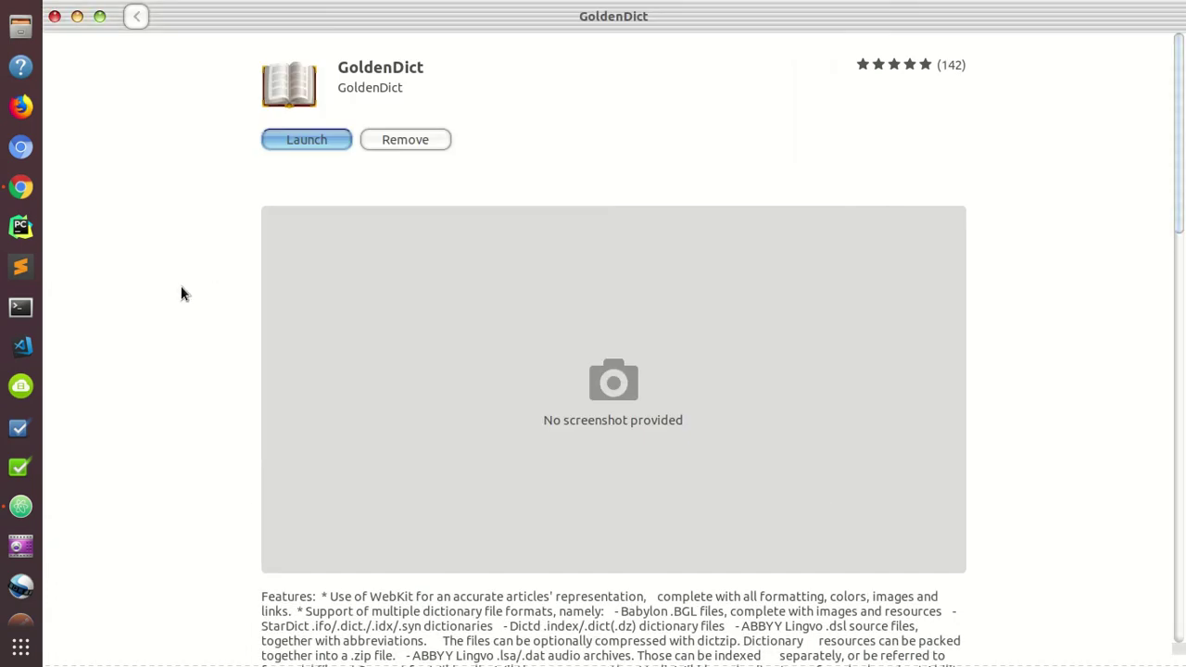
{"action": "left_click", "coordinate": [21, 187]}
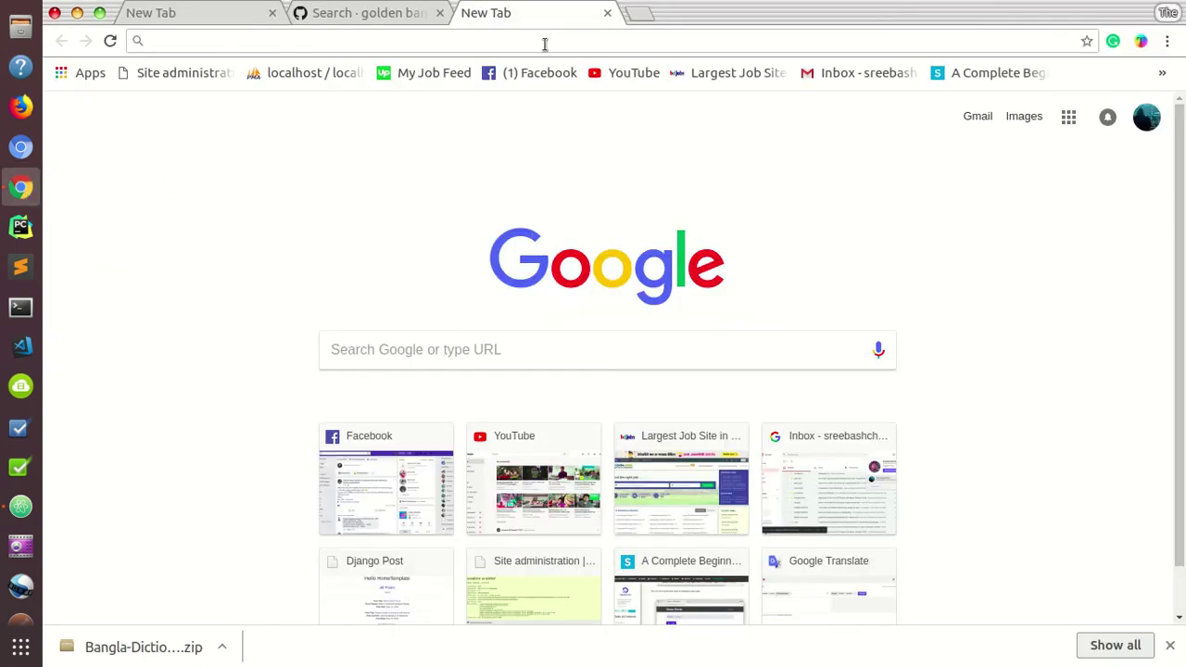
{"action": "type", "text": "hi"}
{"action": "key", "text": "BackSpace"}
{"action": "key", "text": "BackSpace"}
{"action": "type", "text": "g"}
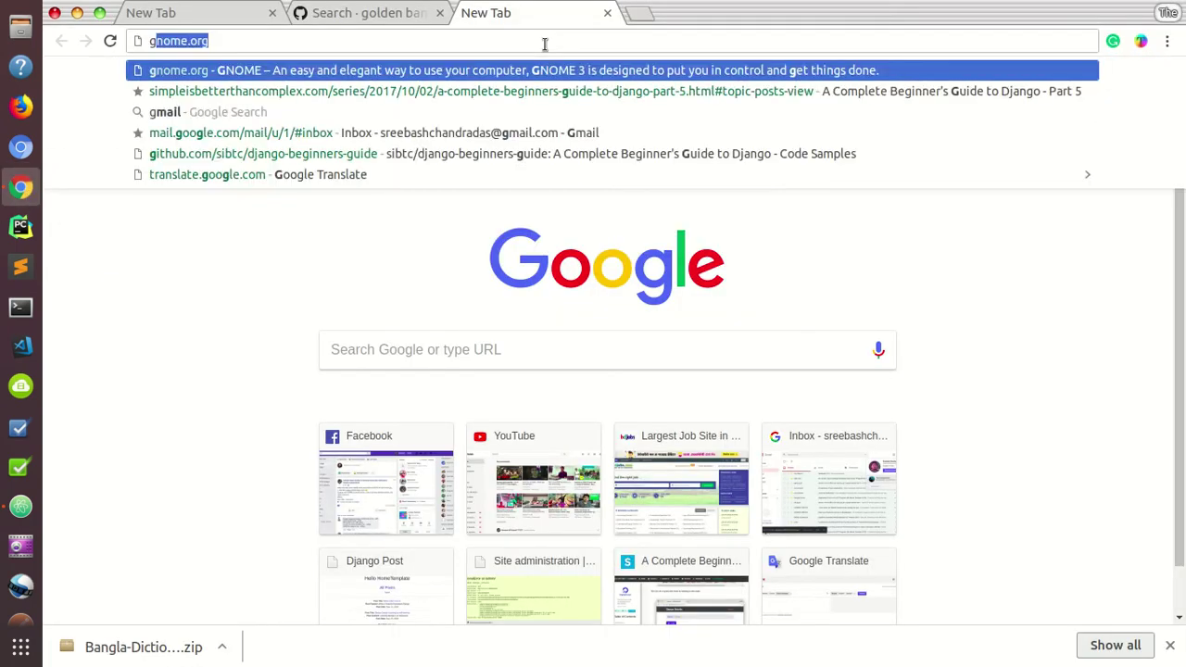
{"action": "type", "text": "ithub"}
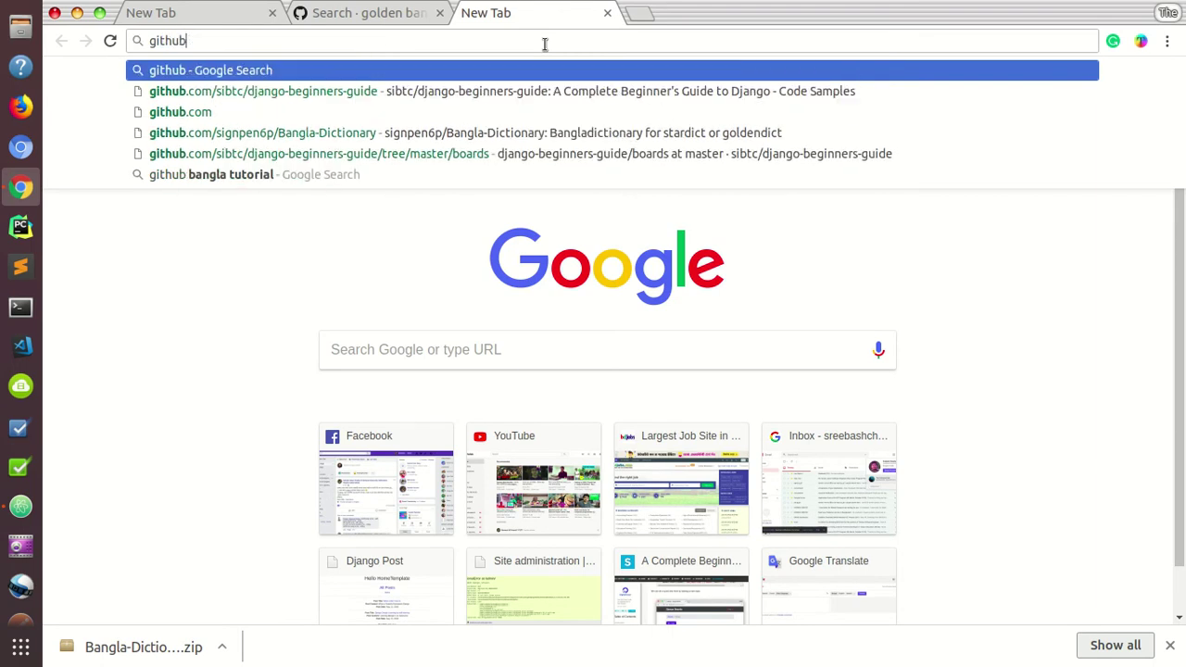
{"action": "key", "text": "Return"}
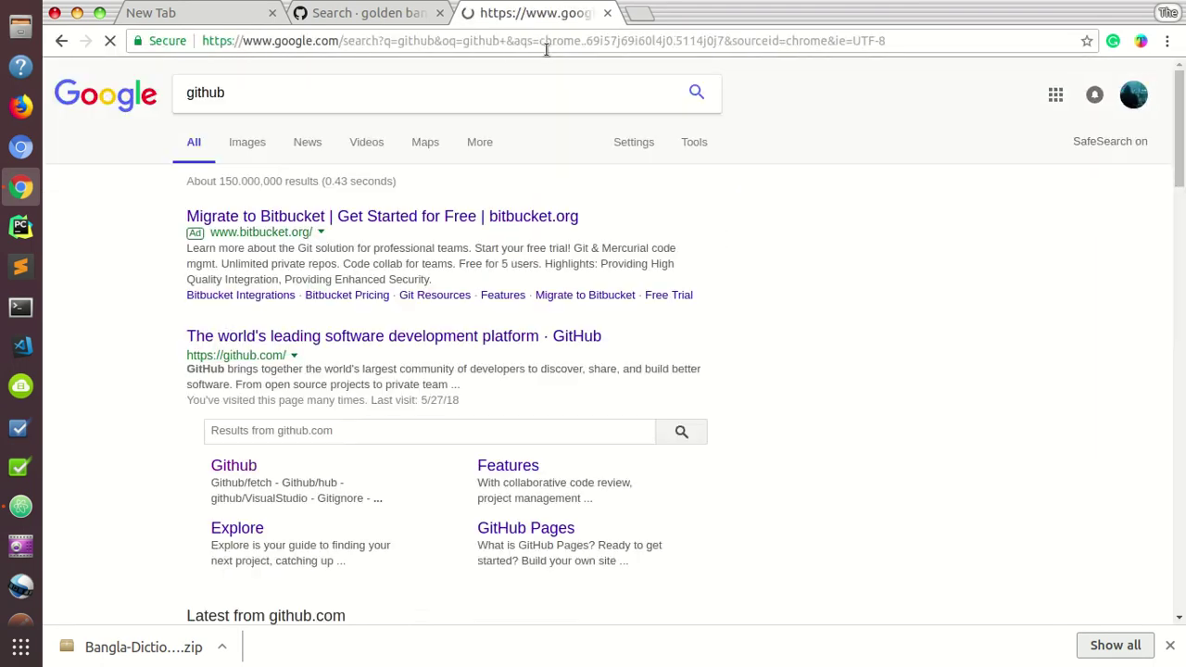
- Look through the Google results and open the main GitHub website
{"action": "scroll", "coordinate": [212, 431], "scroll_direction": "down", "scroll_amount": 7}
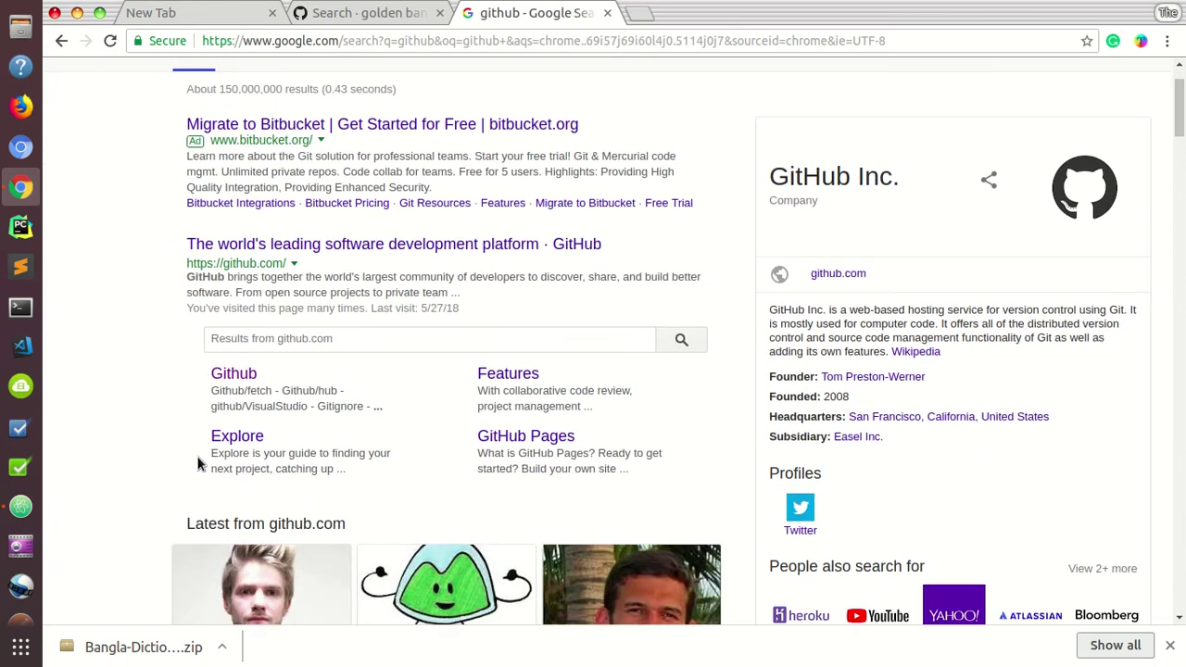
{"action": "scroll", "coordinate": [196, 461], "scroll_direction": "down", "scroll_amount": 4}
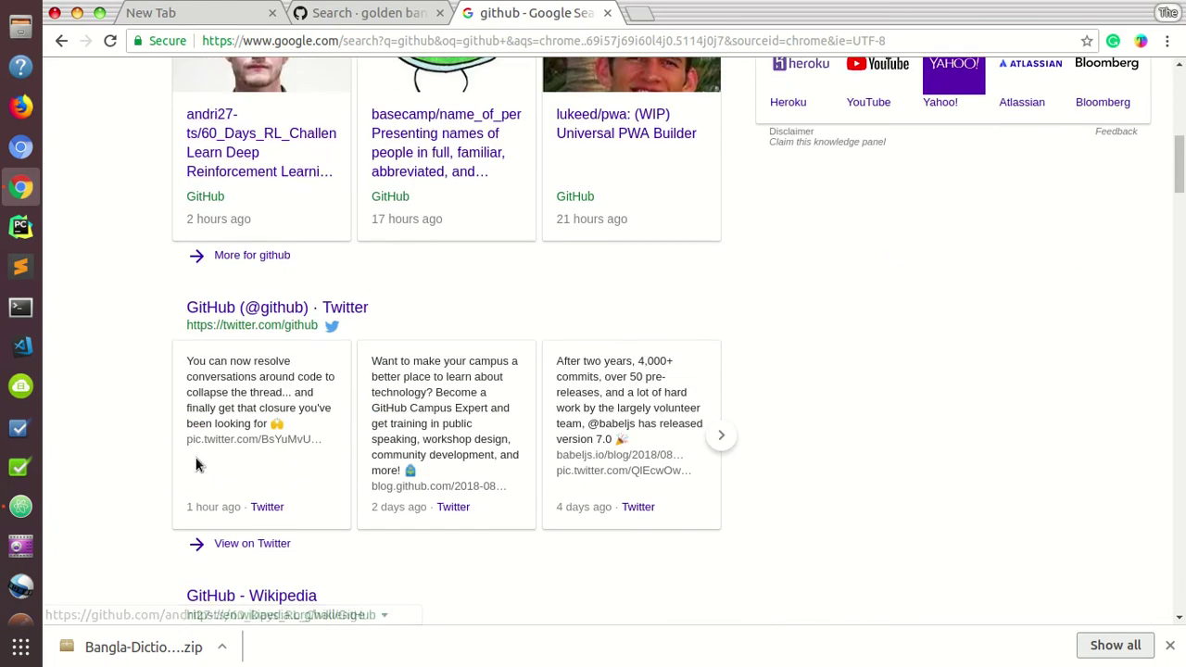
{"action": "scroll", "coordinate": [163, 391], "scroll_direction": "up", "scroll_amount": 6}
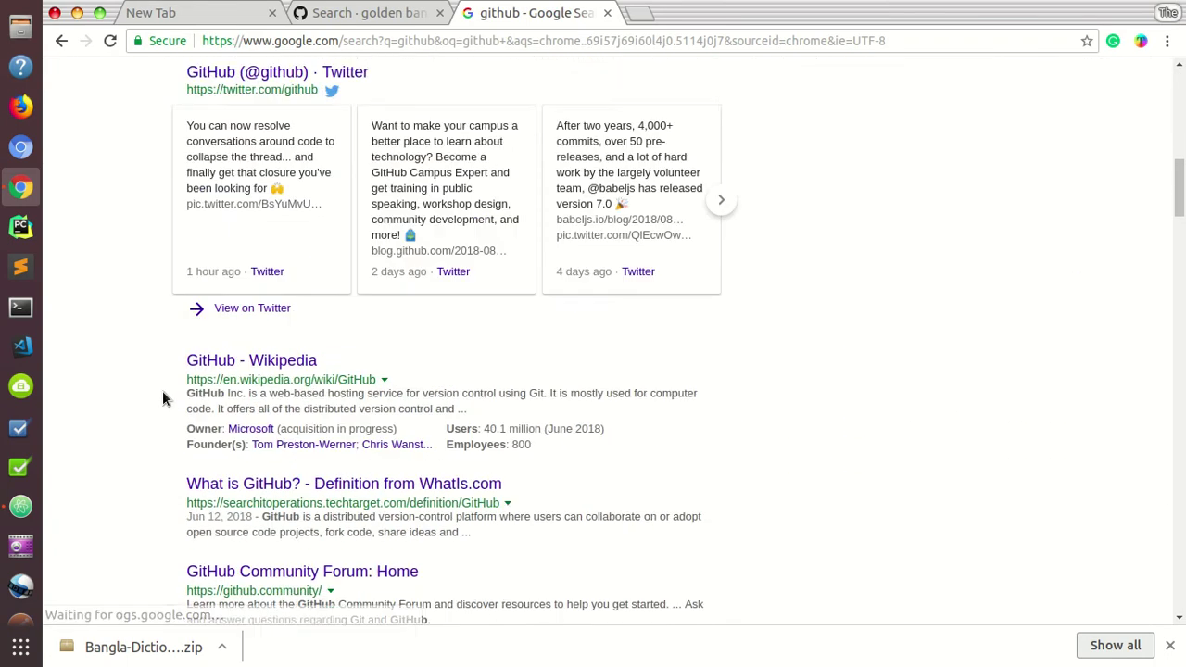
{"action": "scroll", "coordinate": [162, 389], "scroll_direction": "up", "scroll_amount": 5}
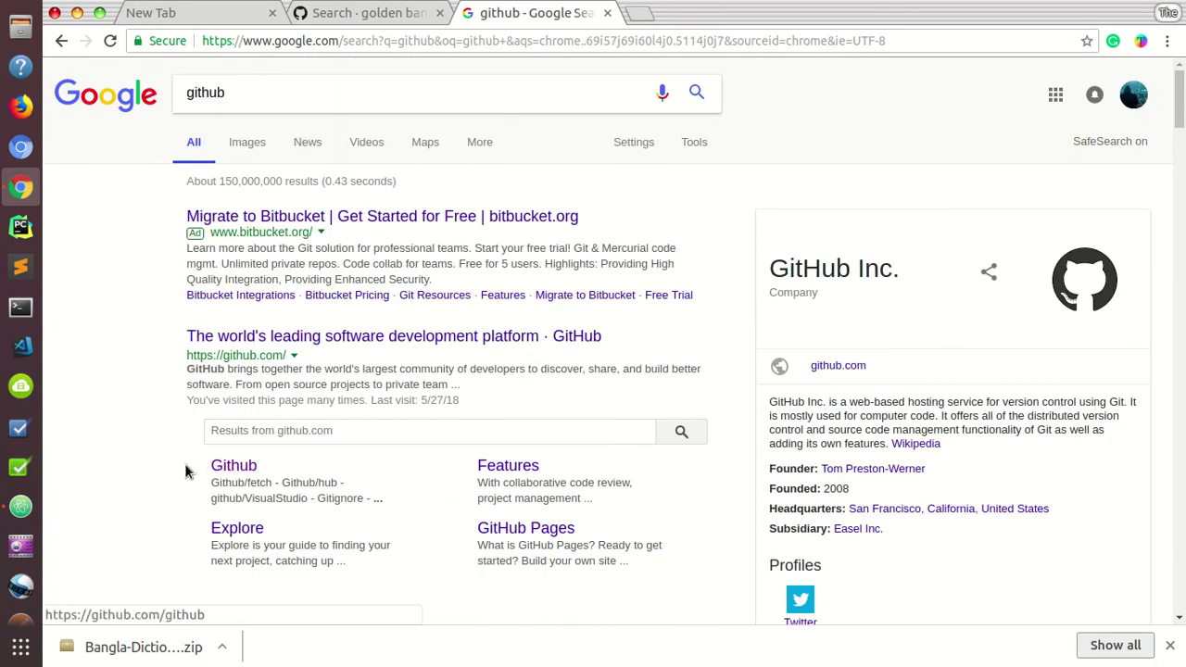
{"action": "left_click", "coordinate": [267, 340]}
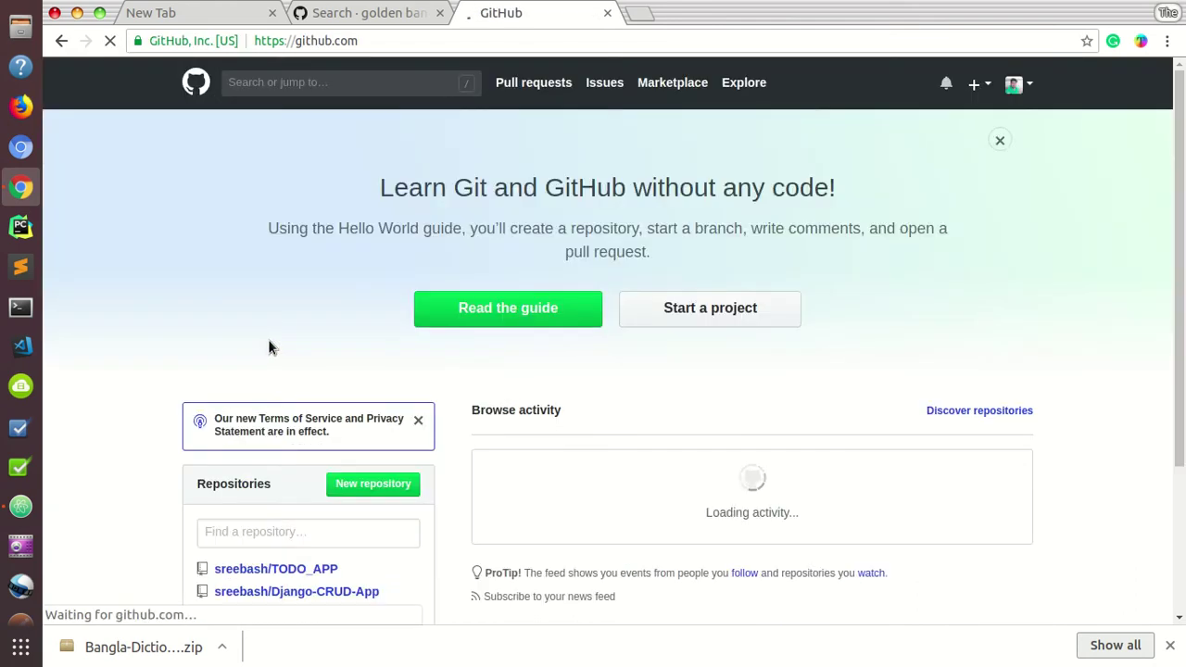
- Search GitHub for "bangla dictionary" and look through the listed repositories
{"action": "left_click", "coordinate": [382, 82]}
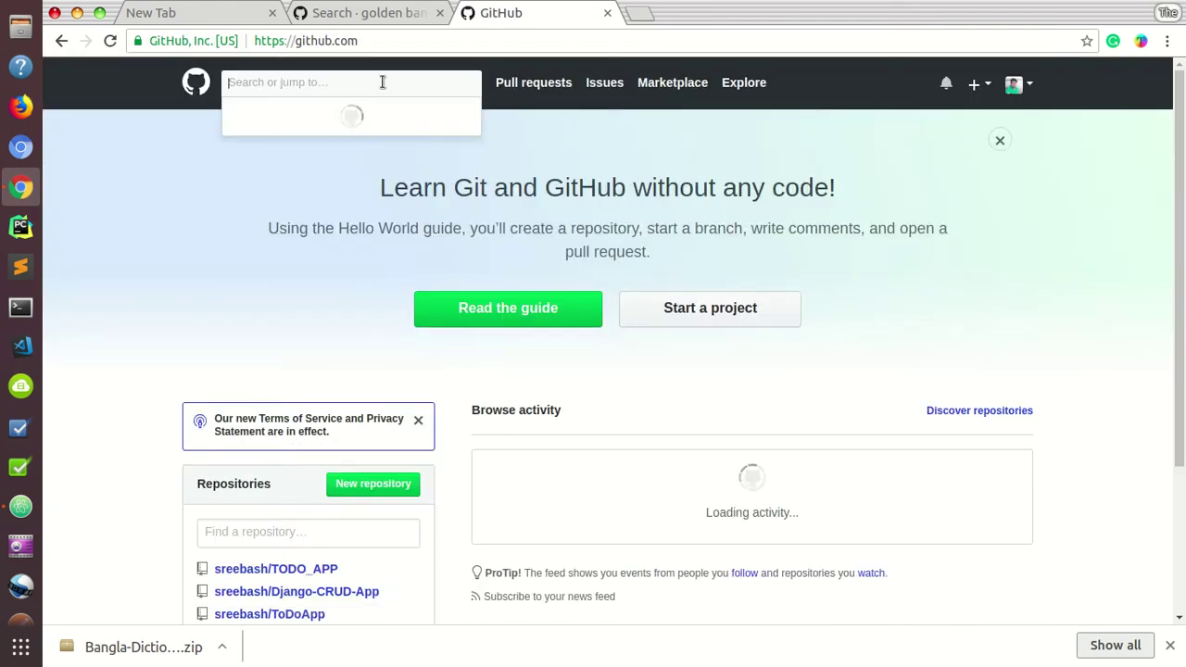
{"action": "type", "text": "b"}
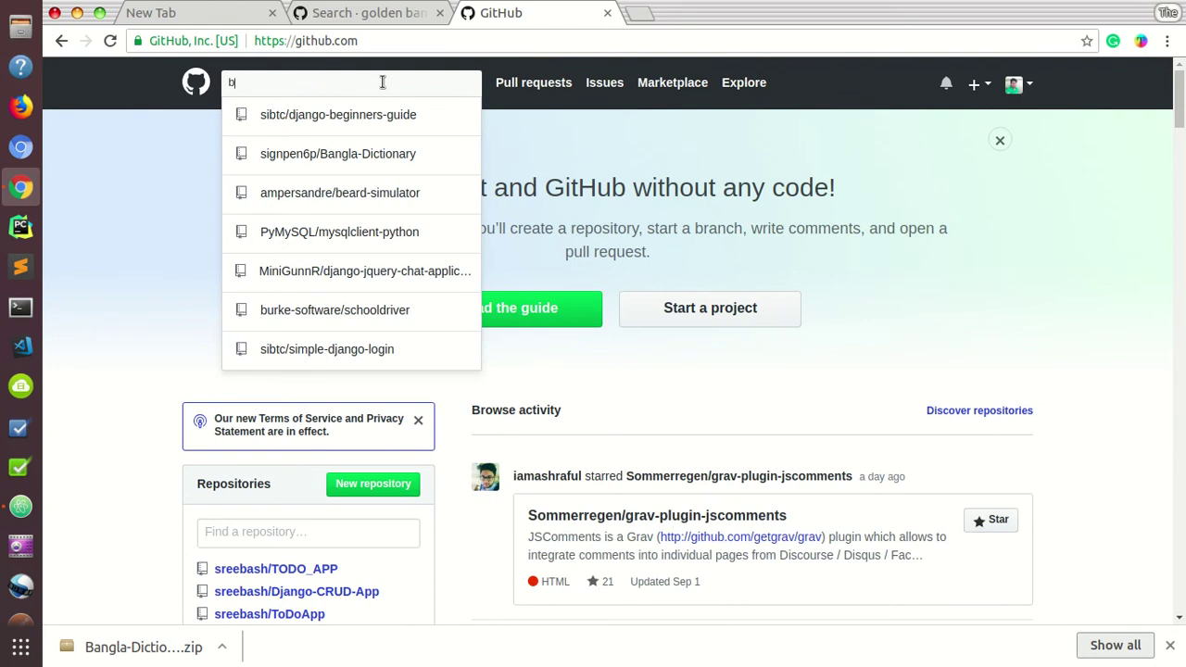
{"action": "type", "text": "angla d"}
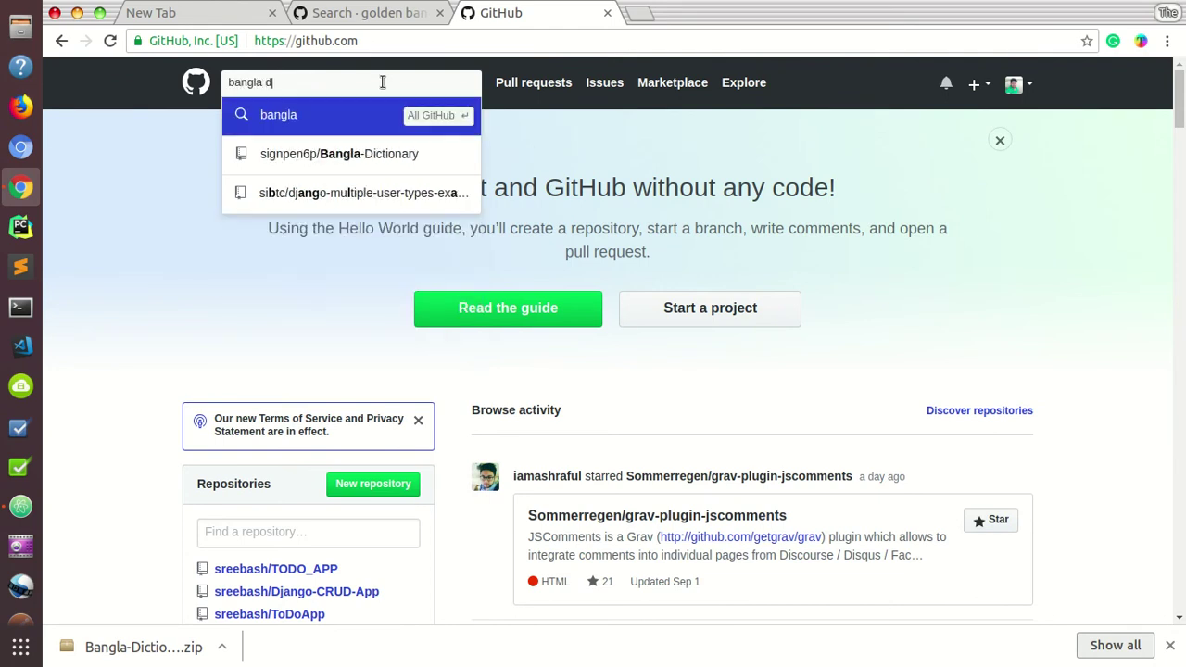
{"action": "type", "text": "iction"}
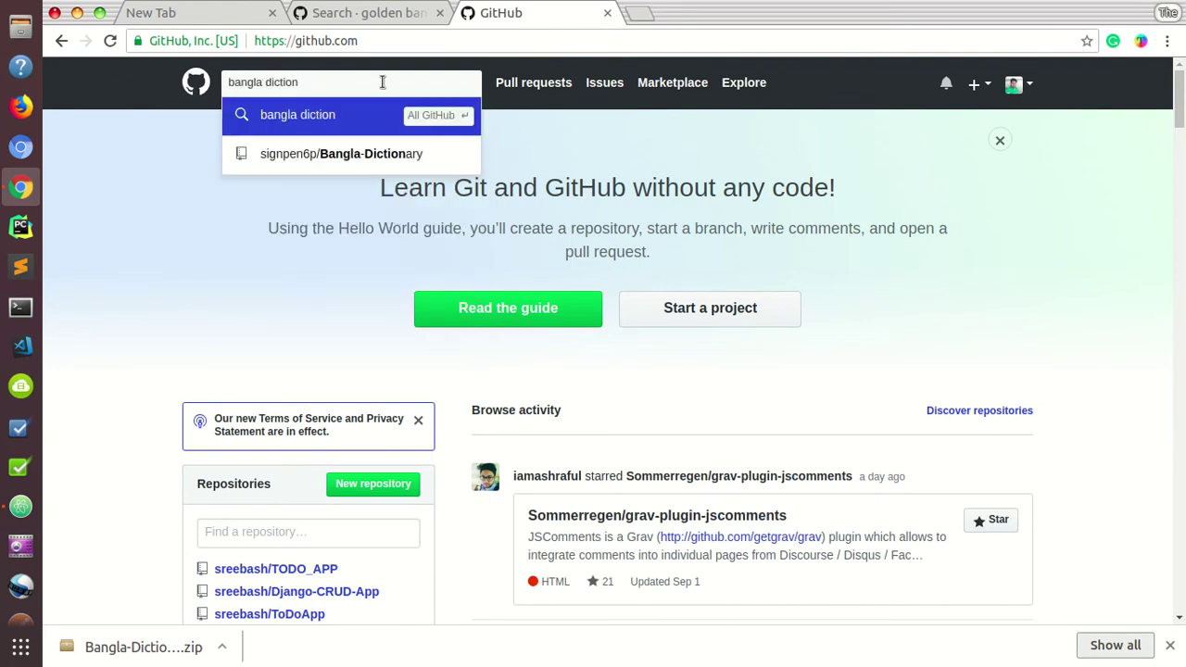
{"action": "type", "text": "ary"}
{"action": "key", "text": "Return"}
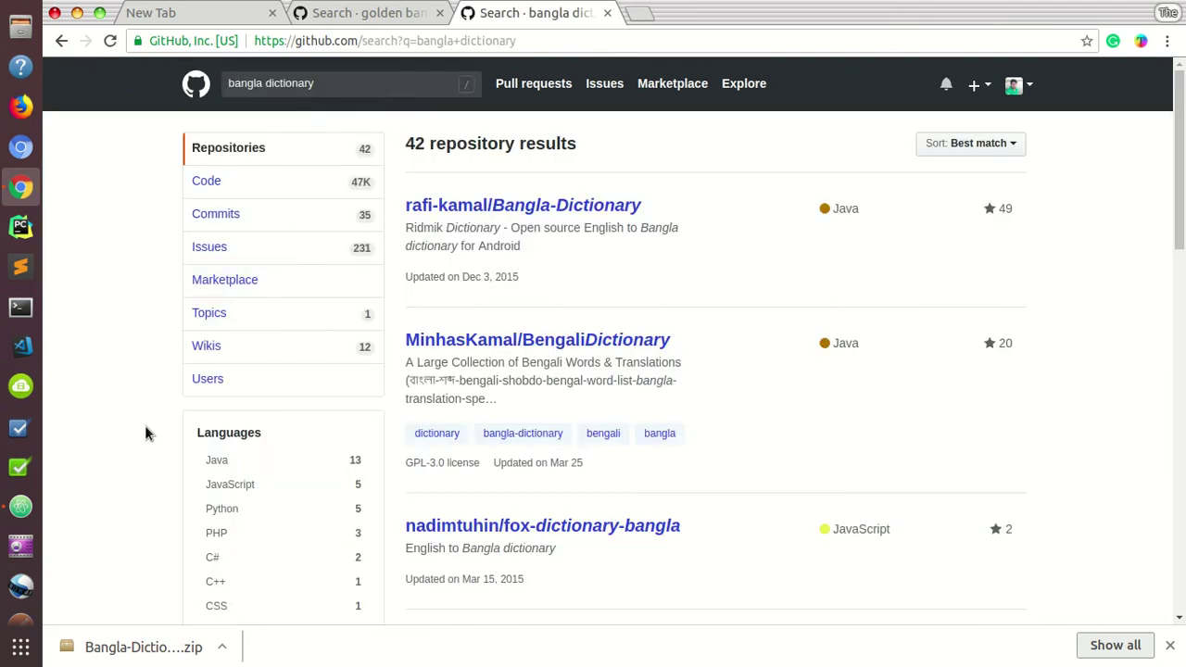
{"action": "scroll", "coordinate": [762, 397], "scroll_direction": "down", "scroll_amount": 5}
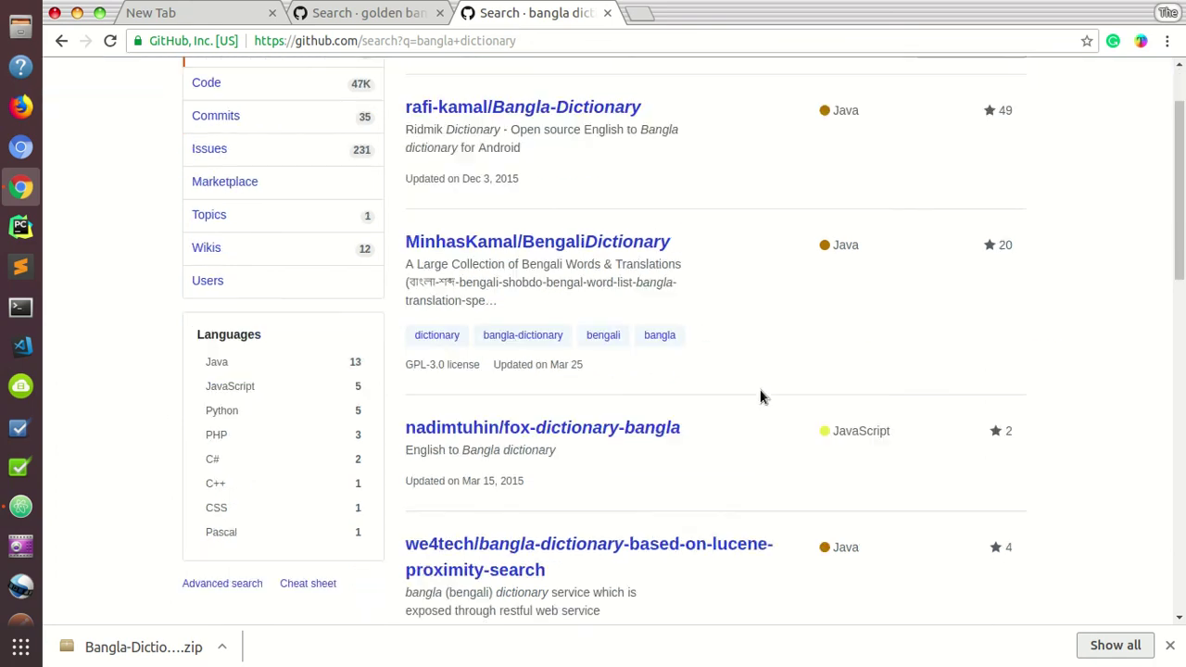
{"action": "scroll", "coordinate": [764, 395], "scroll_direction": "down", "scroll_amount": 4}
{"action": "scroll", "coordinate": [764, 389], "scroll_direction": "up", "scroll_amount": 7}
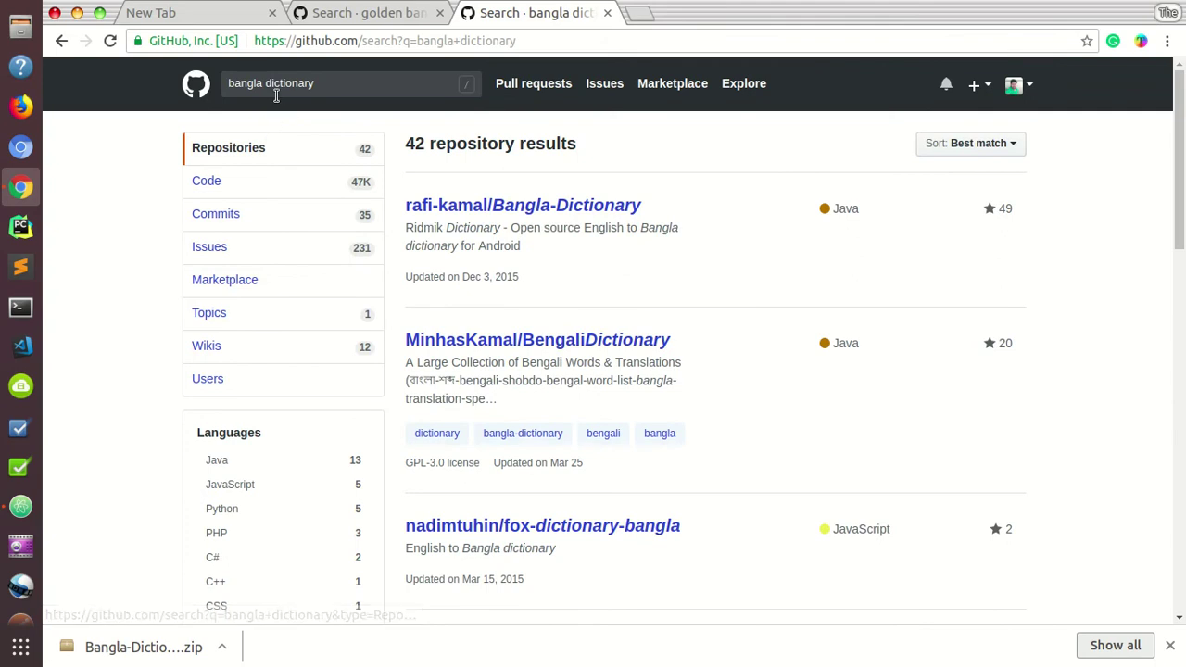
- Check the query in the other open GitHub search tab and refine this search to "golden bangla dictionary"
{"action": "left_click", "coordinate": [321, 85]}
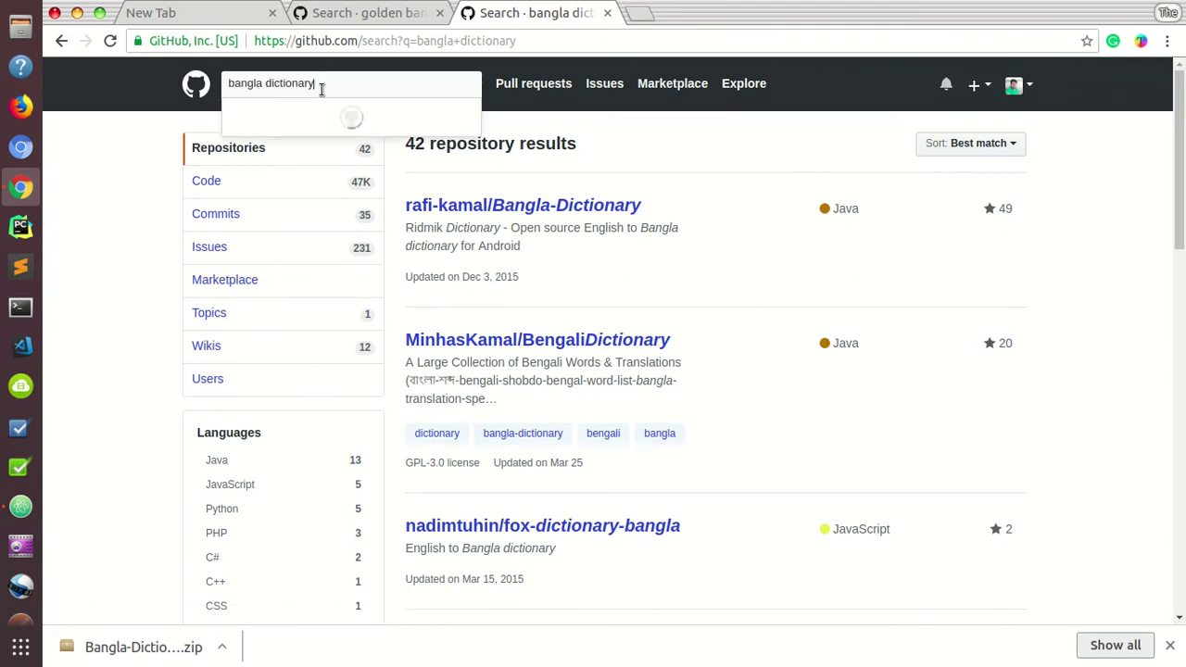
{"action": "left_click", "coordinate": [352, 11]}
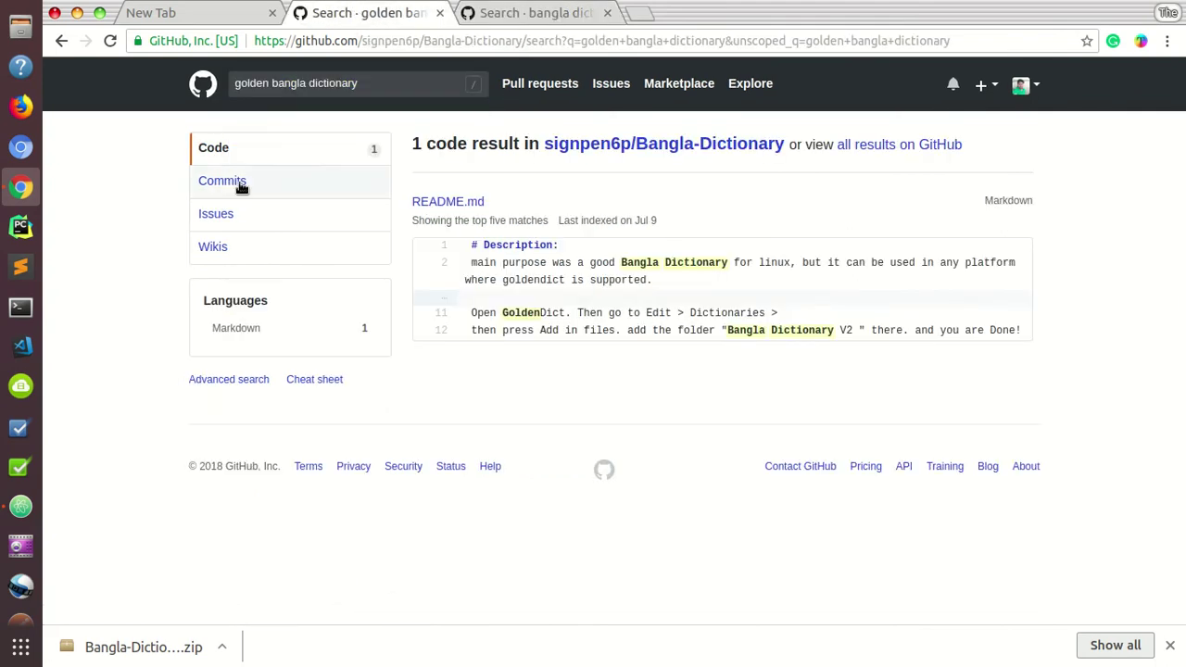
{"action": "left_click", "coordinate": [524, 13]}
{"action": "key", "text": "Home"}
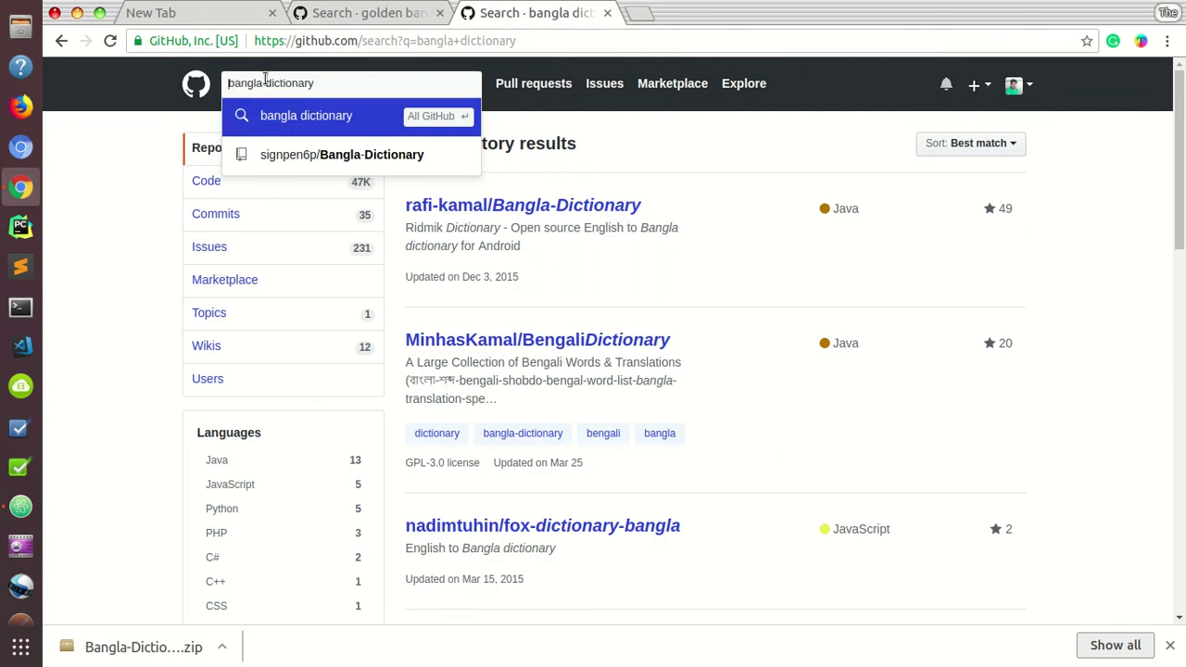
{"action": "type", "text": "golden"}
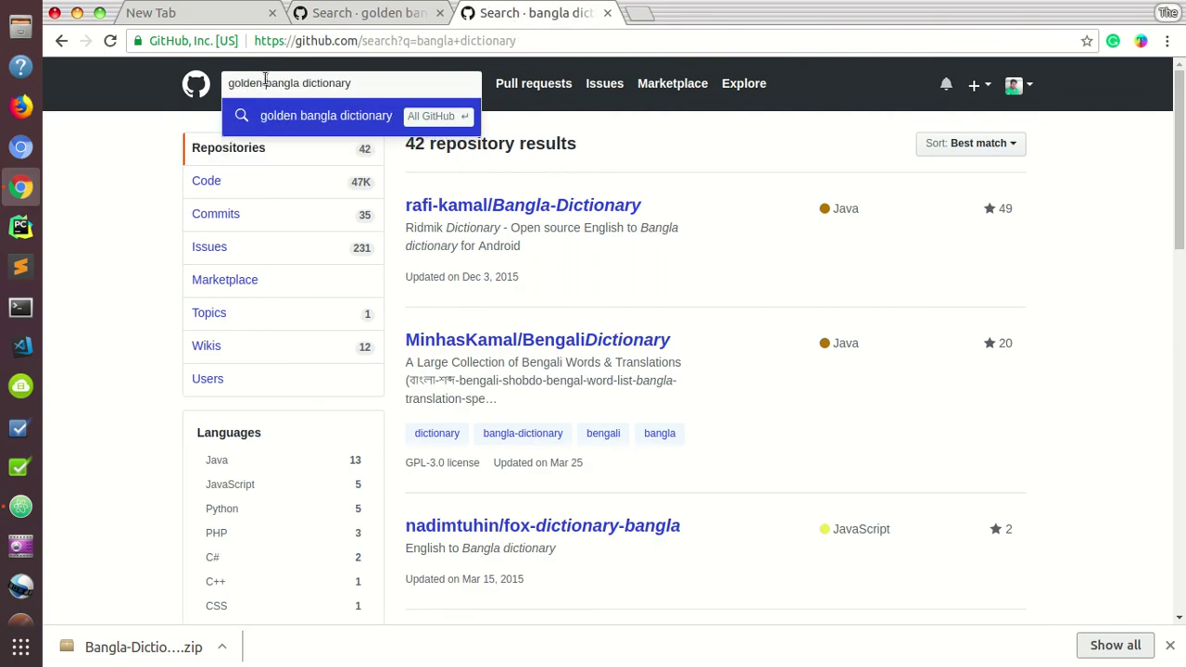
{"action": "key", "text": "Return"}
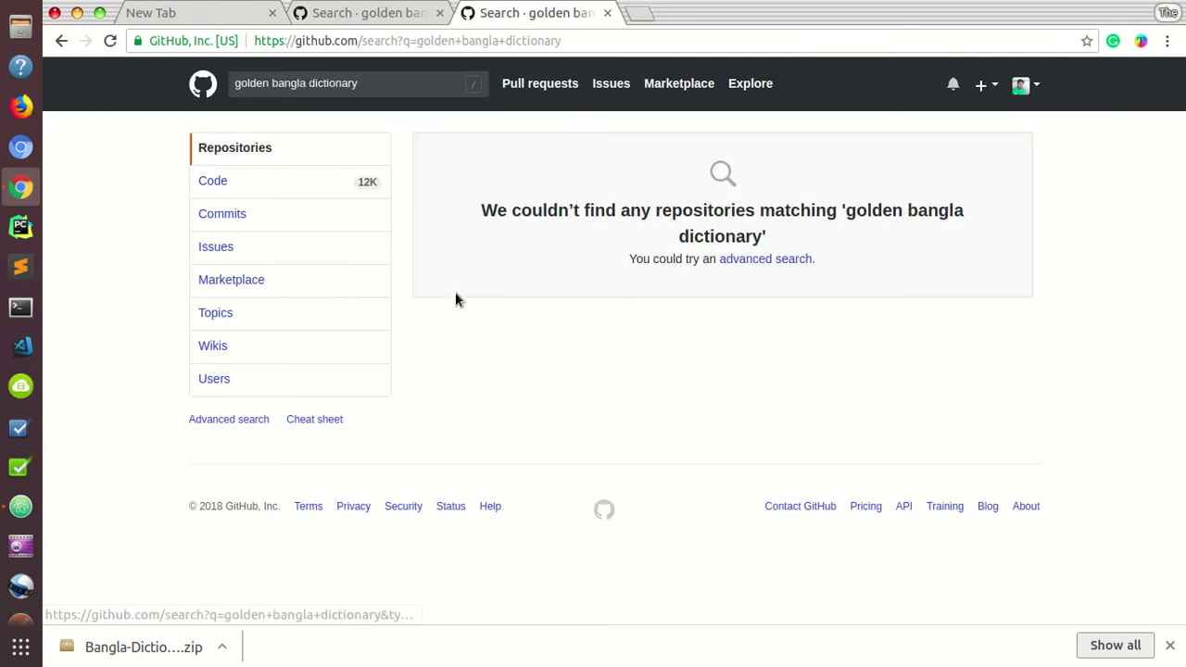
- Search Google for "golden bangla dictionary for ubnntu" in the current tab
{"action": "left_click", "coordinate": [393, 93]}
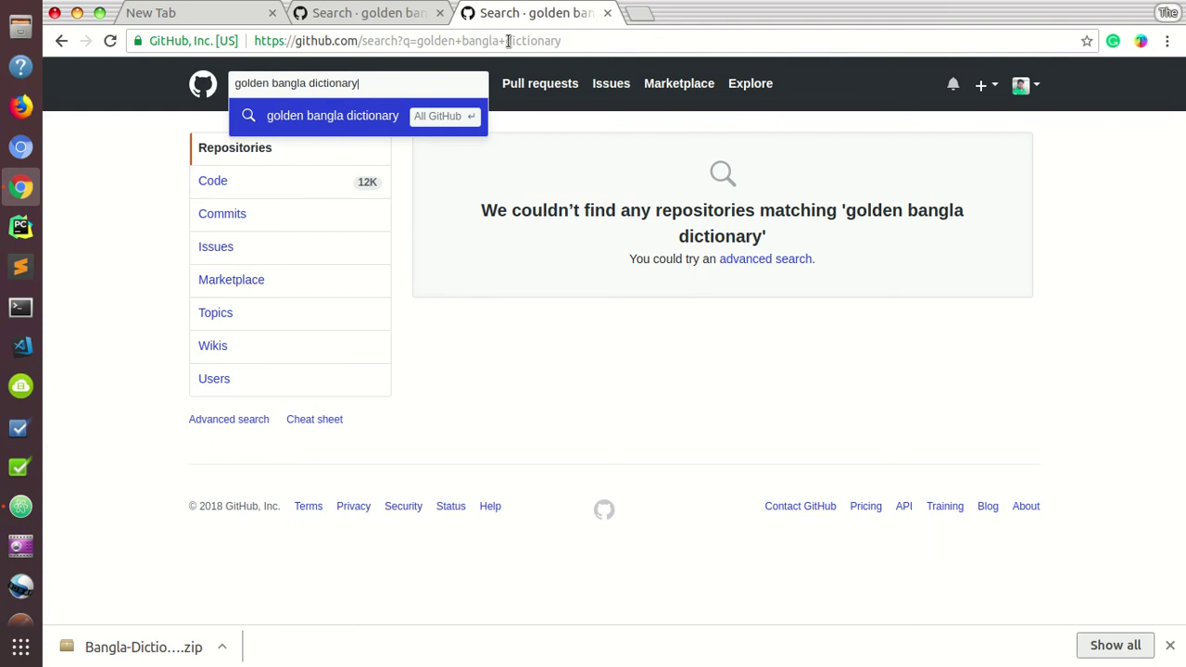
{"action": "left_click", "coordinate": [578, 45]}
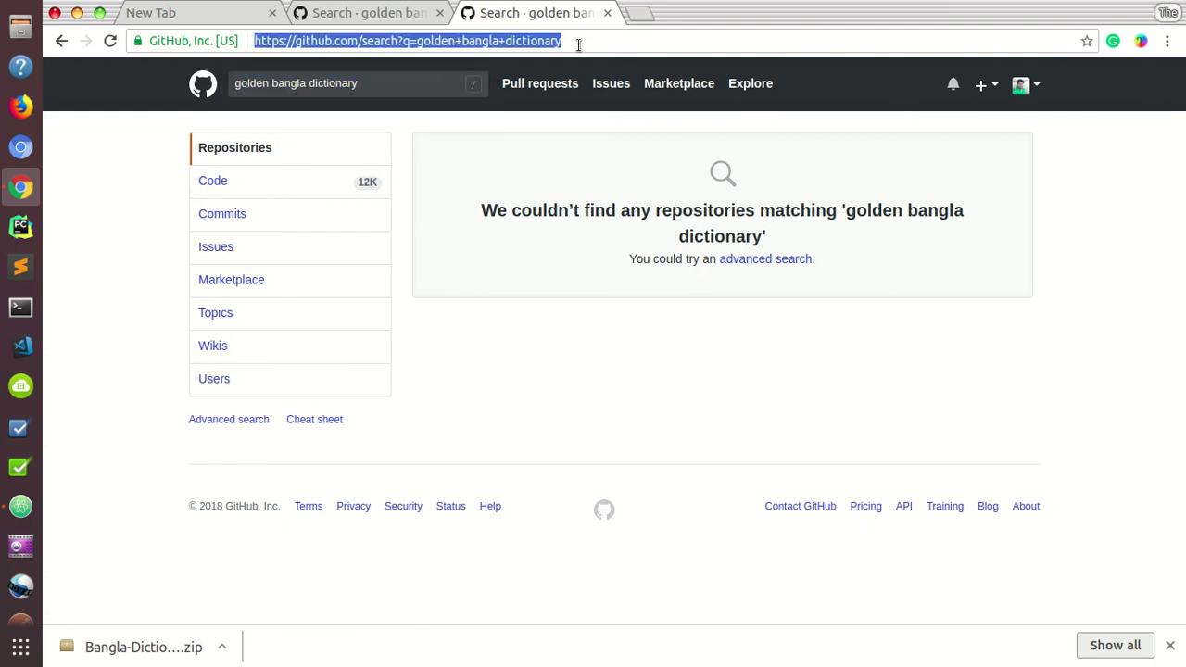
{"action": "type", "text": "golden bangla dictionary for ubnntu"}
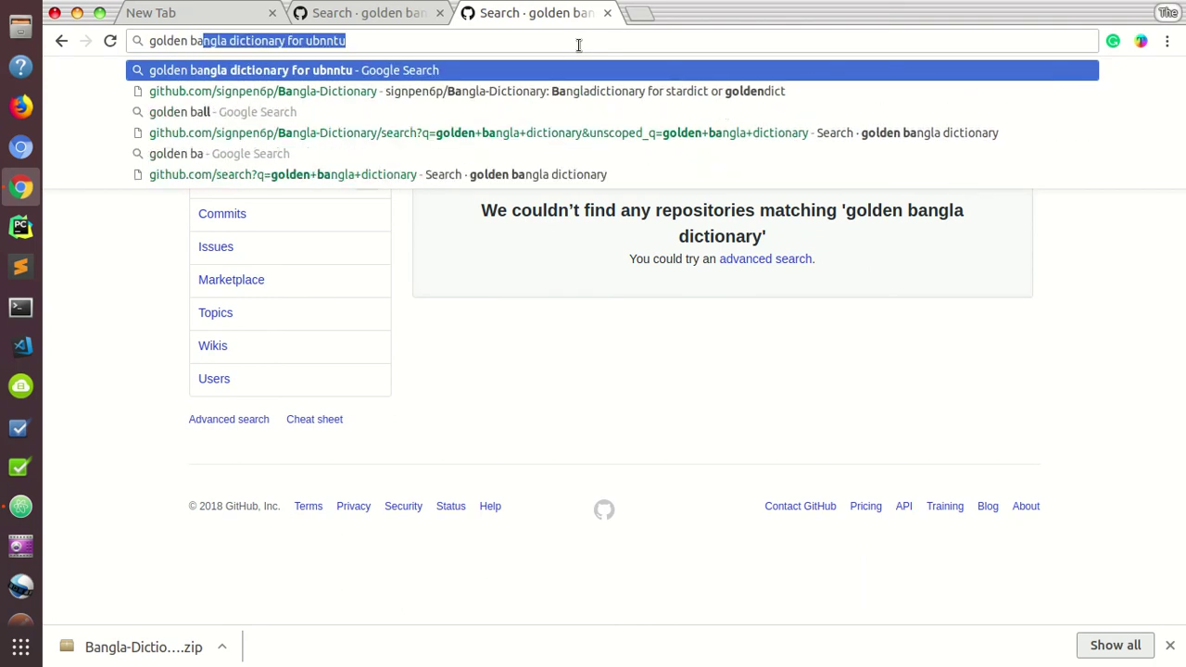
{"action": "key", "text": "Return"}
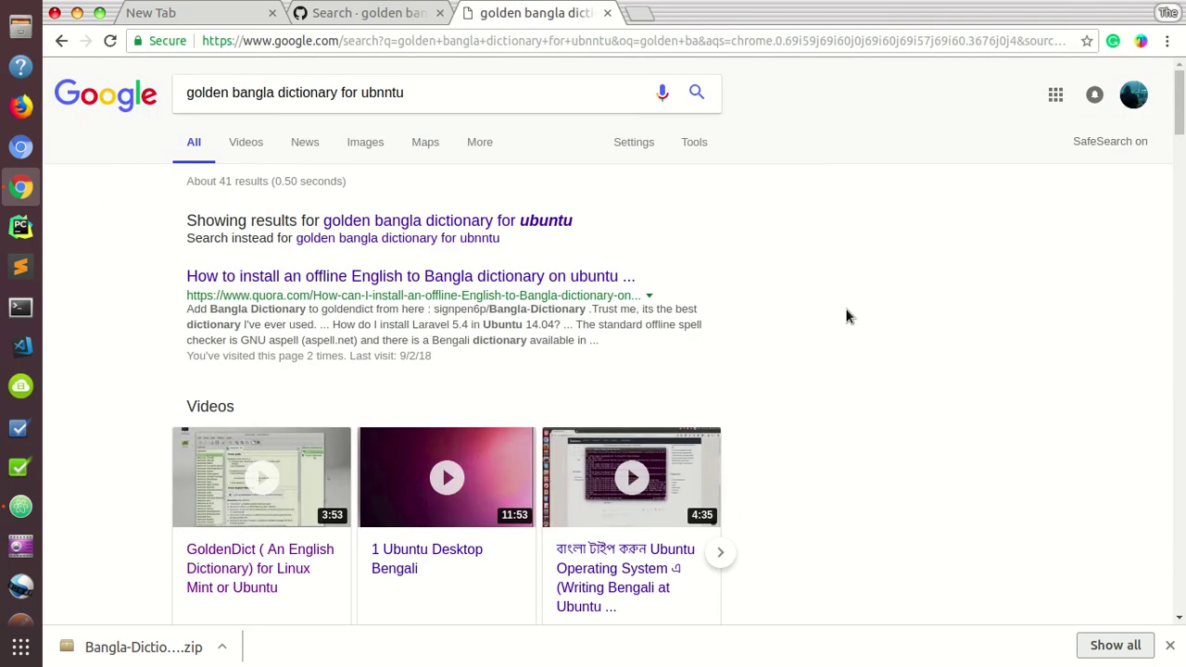
- Open the GitHub Bangla-Dictionary result for stardict or goldendict in a new tab and switch to that tab
{"action": "scroll", "coordinate": [846, 310], "scroll_direction": "down", "scroll_amount": 4}
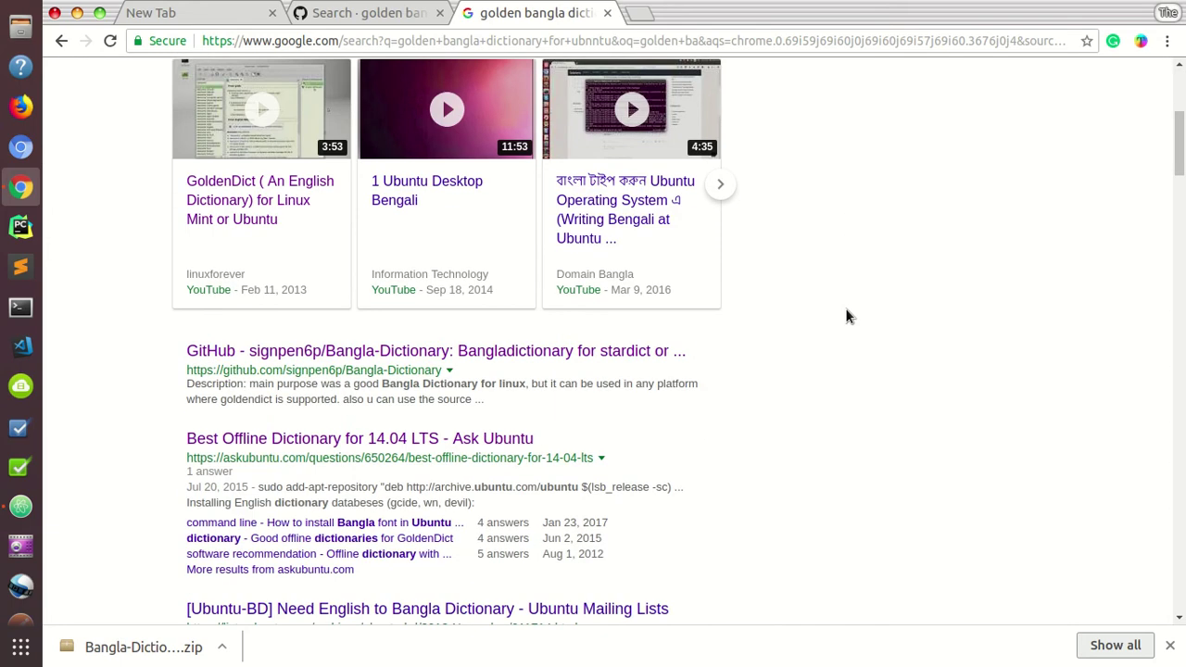
{"action": "right_click", "coordinate": [458, 357]}
{"action": "left_click", "coordinate": [598, 367]}
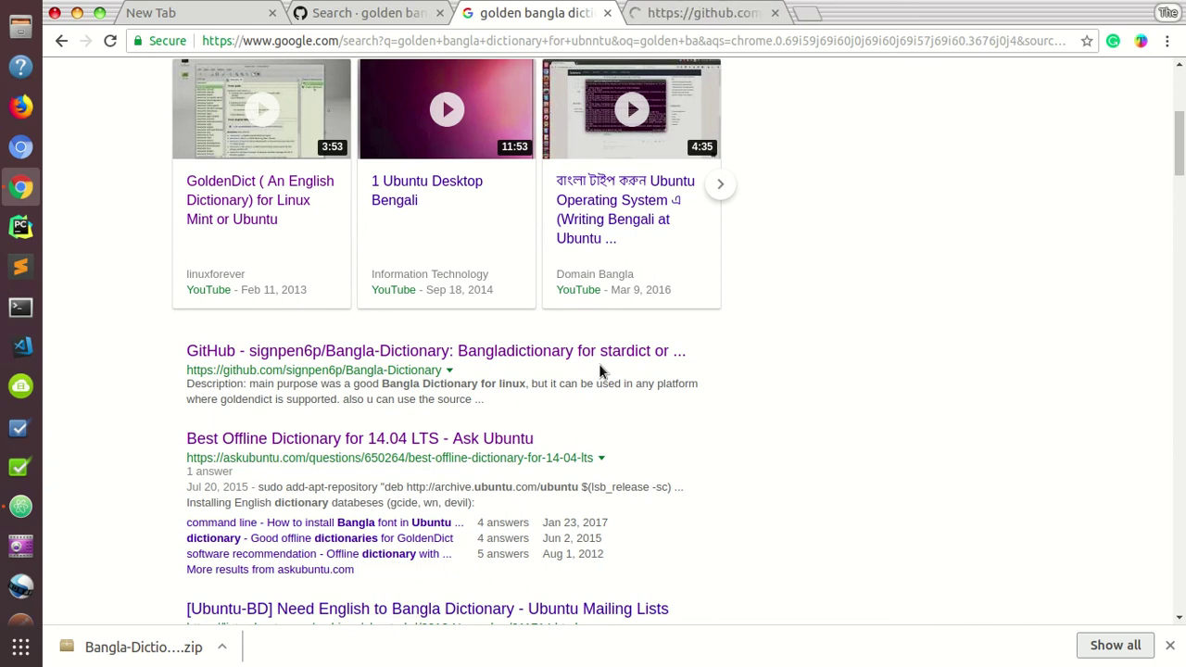
{"action": "left_click", "coordinate": [727, 13]}
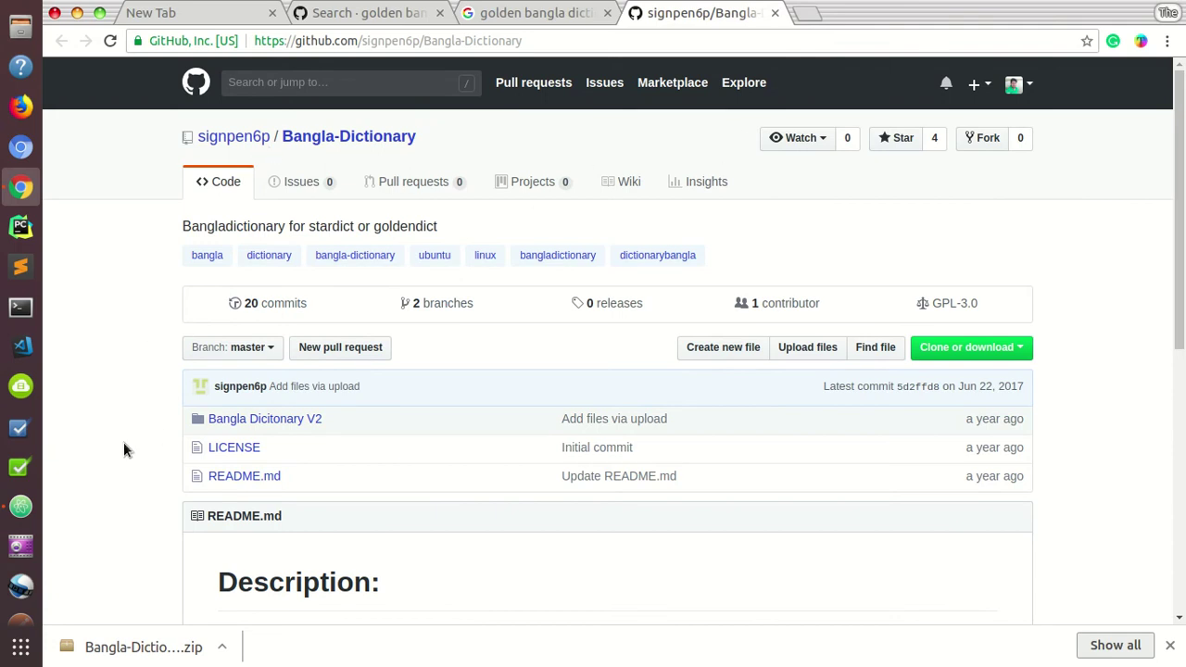
- Download the Bangla-Dictionary repository as a ZIP file and show all of the browser's downloads
{"action": "left_click", "coordinate": [1001, 351]}
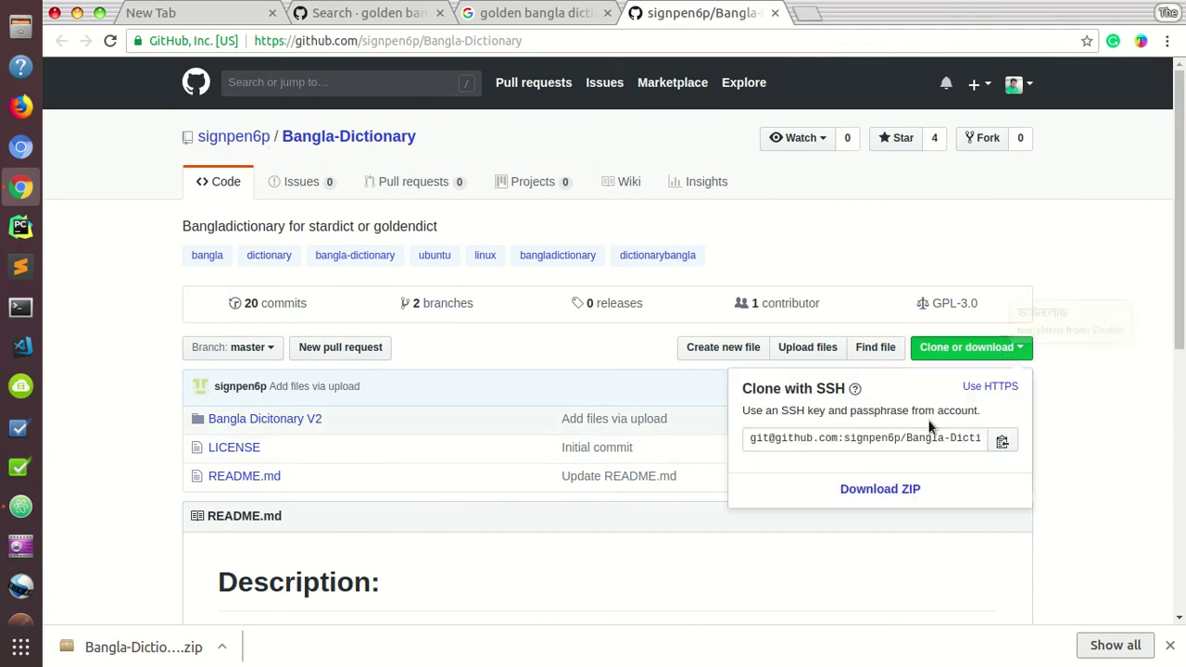
{"action": "left_click", "coordinate": [893, 496]}
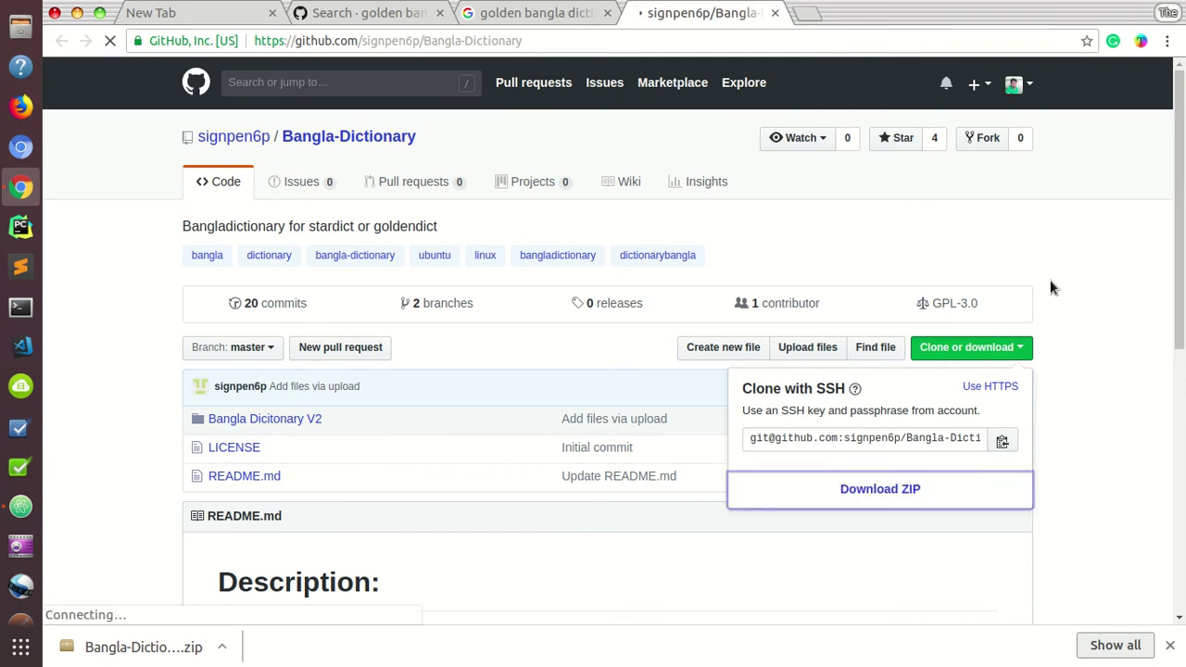
{"action": "left_click", "coordinate": [1136, 644]}
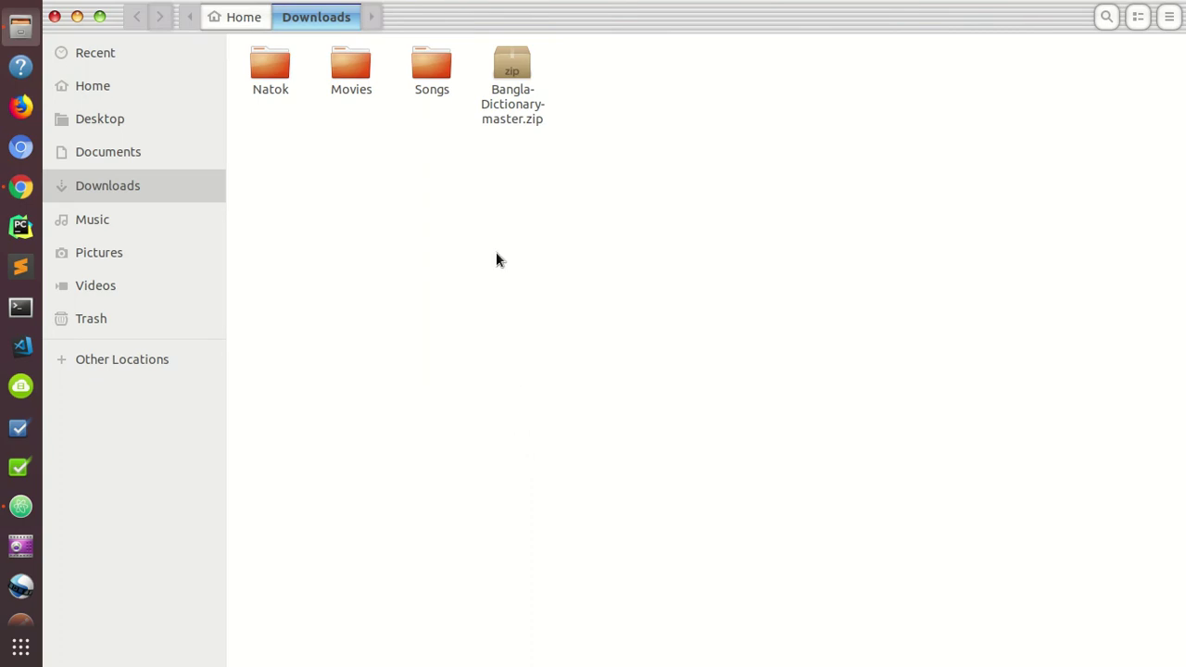
- Extract Bangla-Dictionary-master.zip directly into the Downloads folder
{"action": "right_click", "coordinate": [502, 93]}
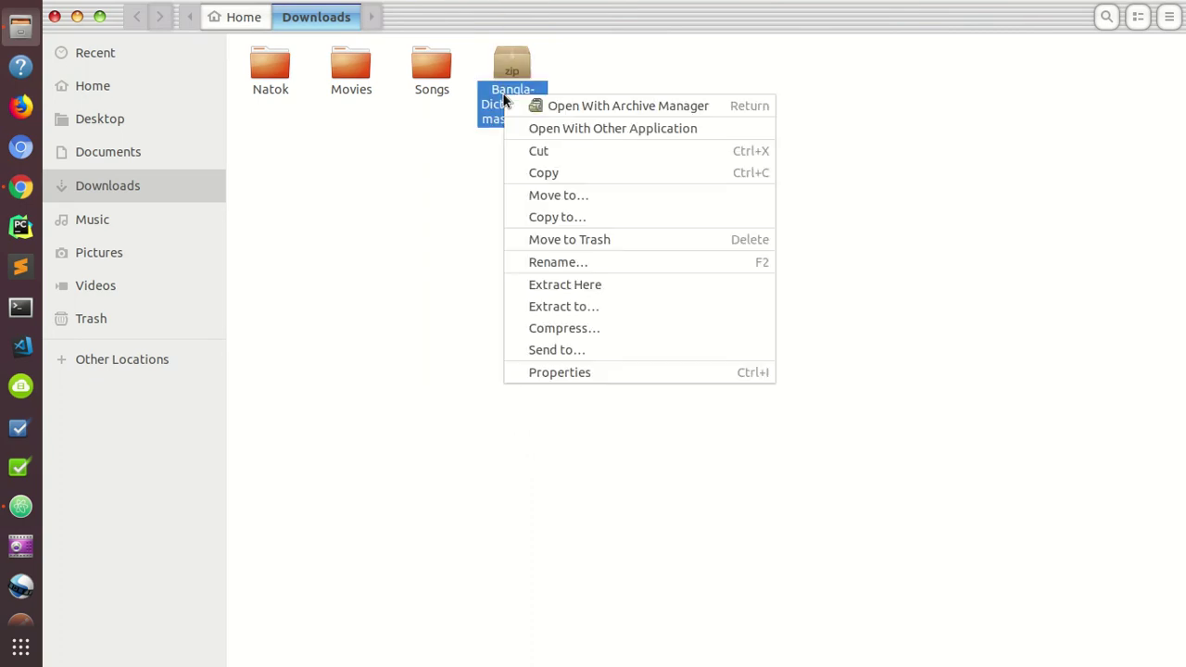
{"action": "left_click", "coordinate": [598, 288]}
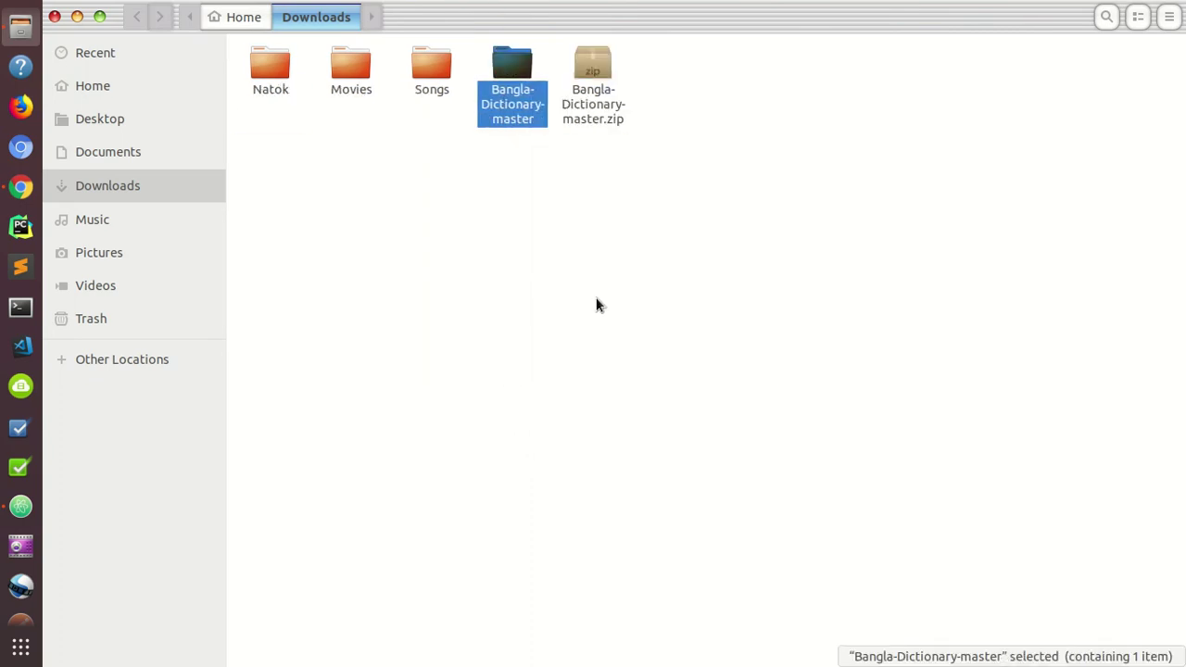
{"action": "left_click", "coordinate": [471, 313]}
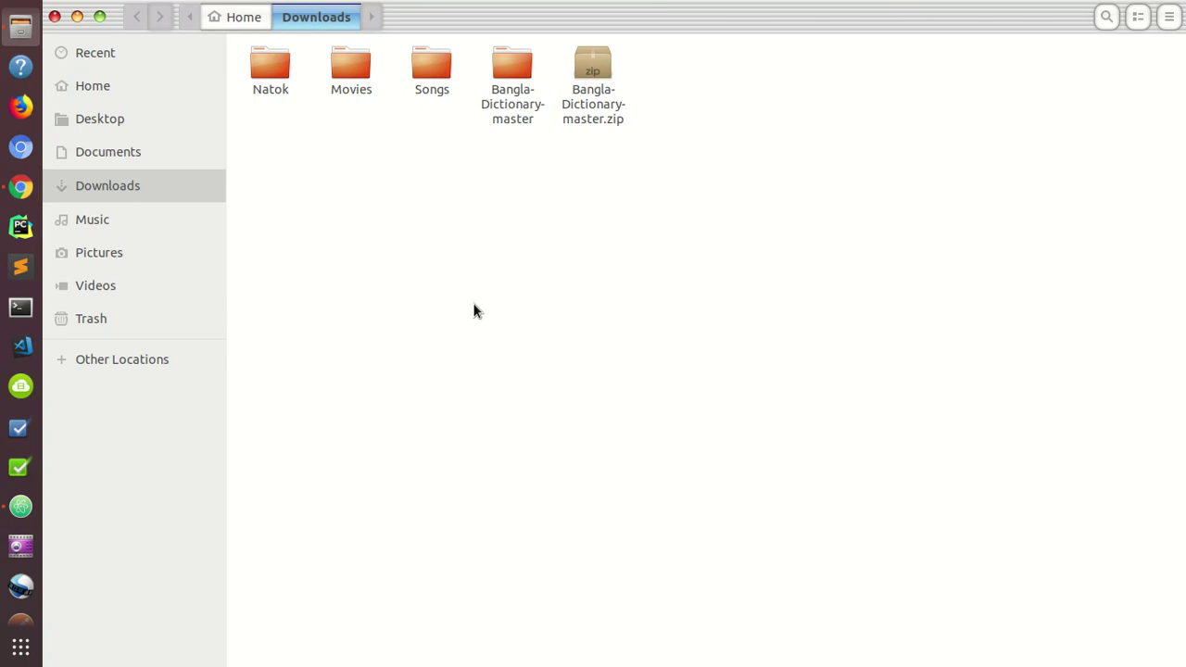
- Cut the extracted Bangla-Dictionary-master folder and paste it on the desktop, skipping the merge, and place the existing copy in the desktop's open middle area
{"action": "left_click", "coordinate": [512, 74]}
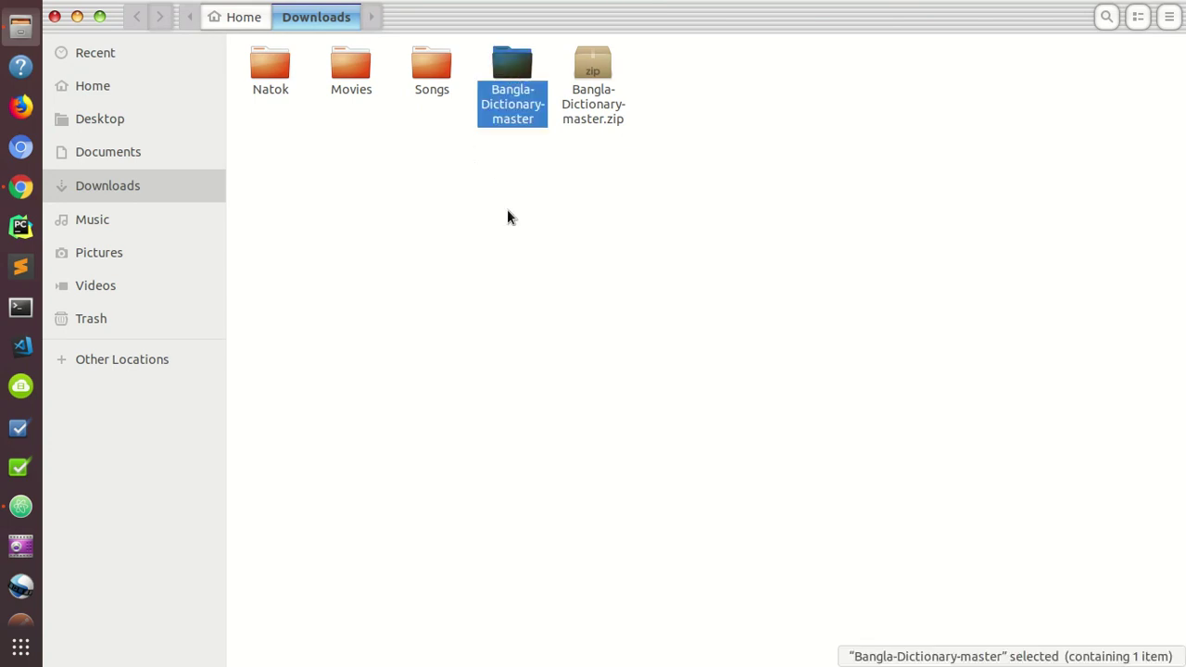
{"action": "right_click", "coordinate": [503, 100]}
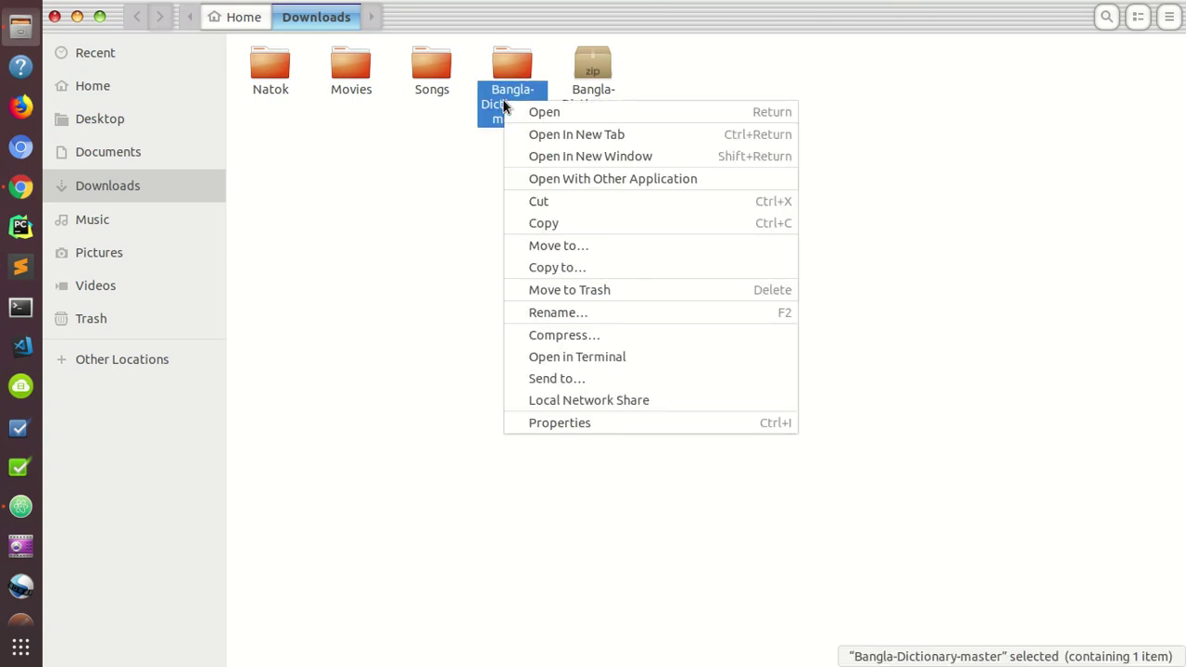
{"action": "left_click", "coordinate": [566, 207]}
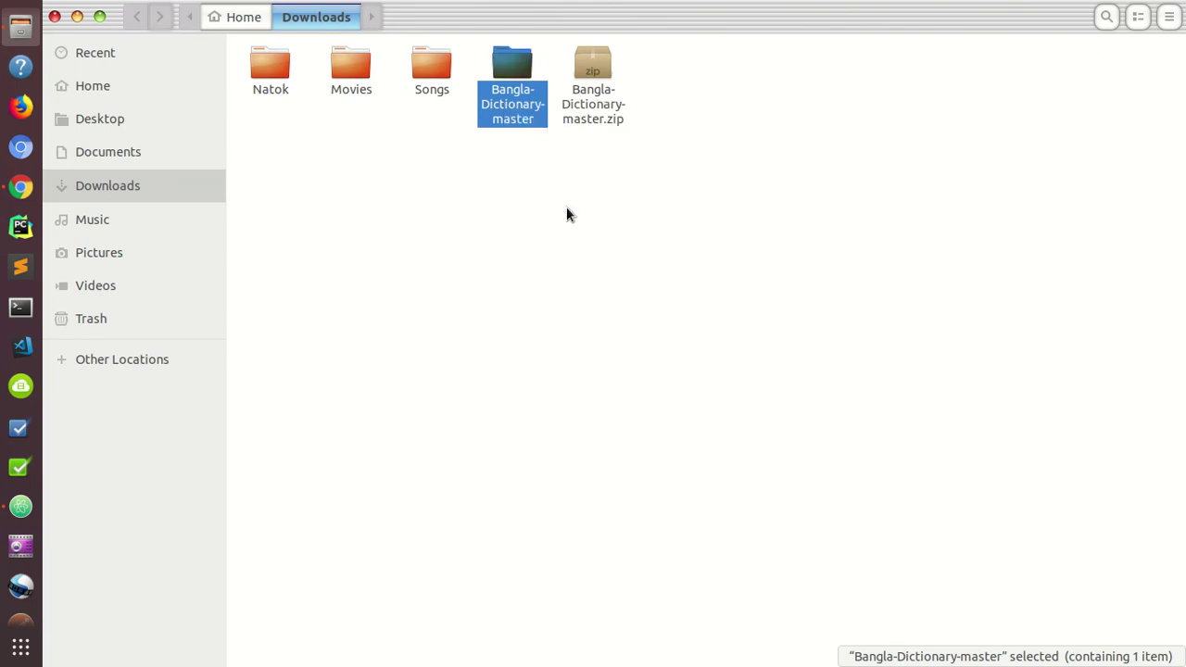
{"action": "key", "text": "super+d"}
{"action": "right_click", "coordinate": [519, 256]}
{"action": "left_click", "coordinate": [564, 313]}
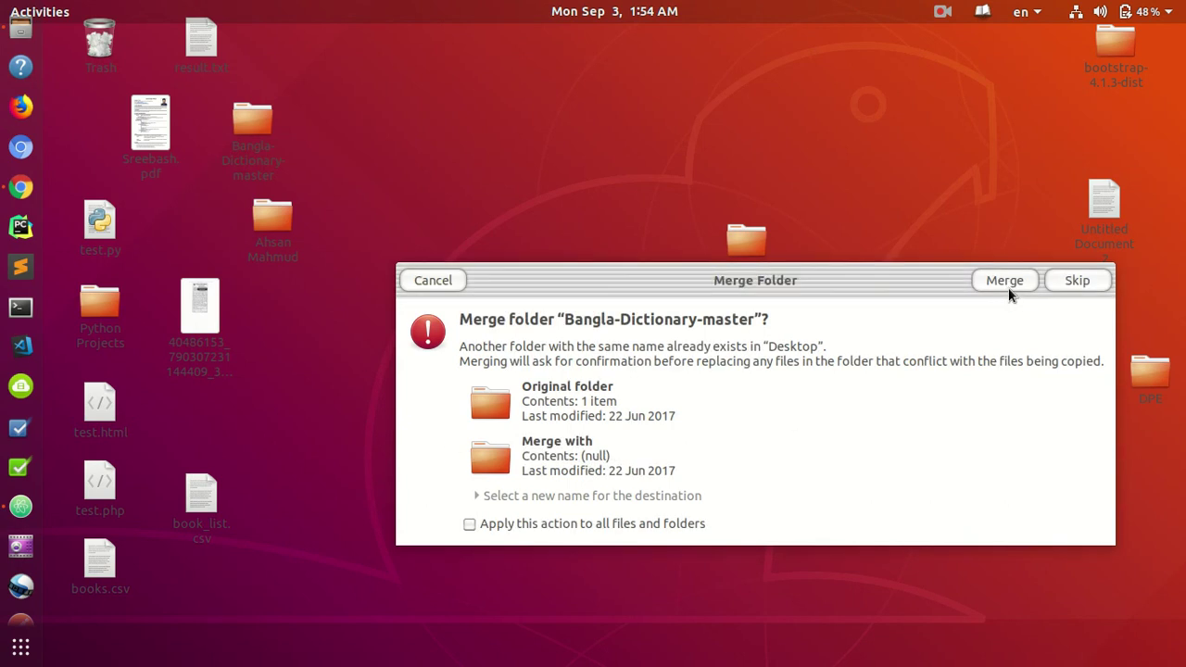
{"action": "left_click", "coordinate": [1071, 282]}
{"action": "left_click_drag", "start_coordinate": [248, 123], "coordinate": [503, 334]}
{"action": "left_click", "coordinate": [507, 350]}
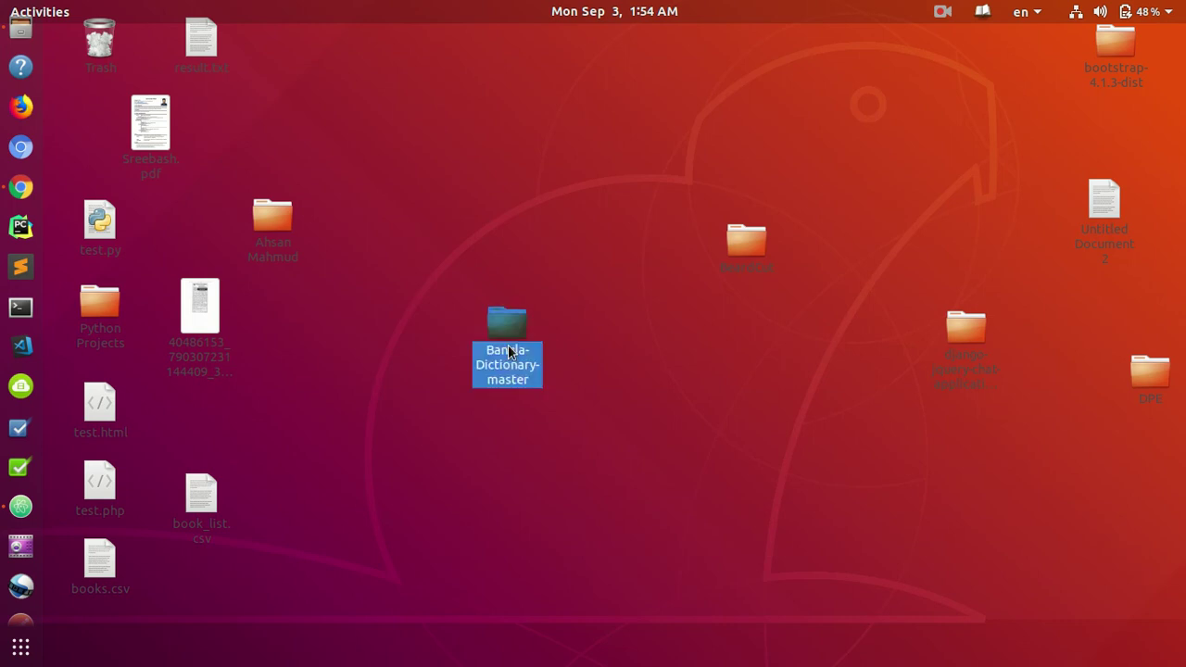
- Switch to GoldenDict, close its window, and relaunch it by searching the installed applications for "dic"
{"action": "key", "text": "alt+Tab"}
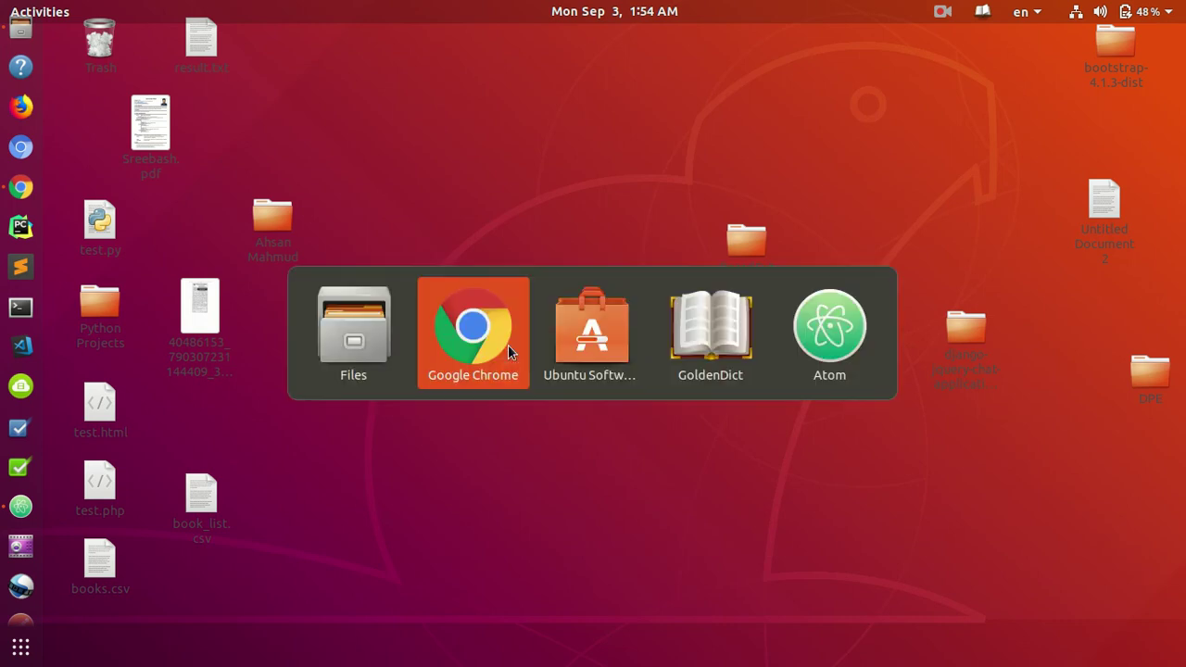
{"action": "key", "text": "alt+Tab"}
{"action": "key", "text": "alt+Tab"}
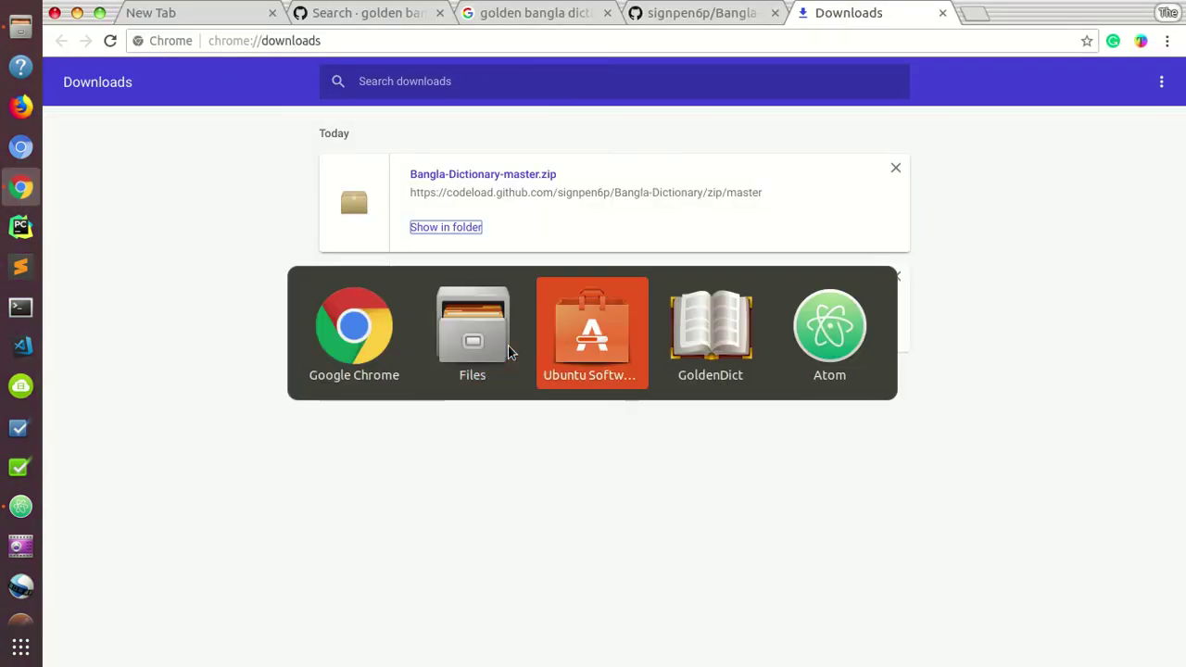
{"action": "key", "text": "alt+Tab"}
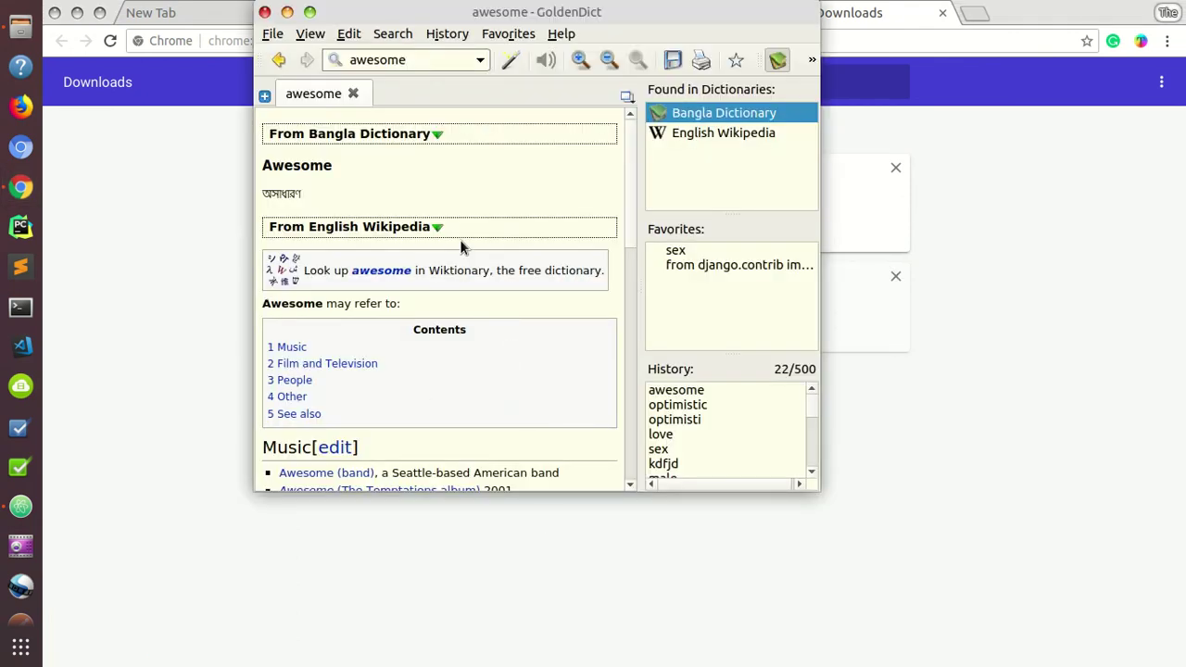
{"action": "left_click", "coordinate": [264, 12]}
{"action": "left_click", "coordinate": [16, 661]}
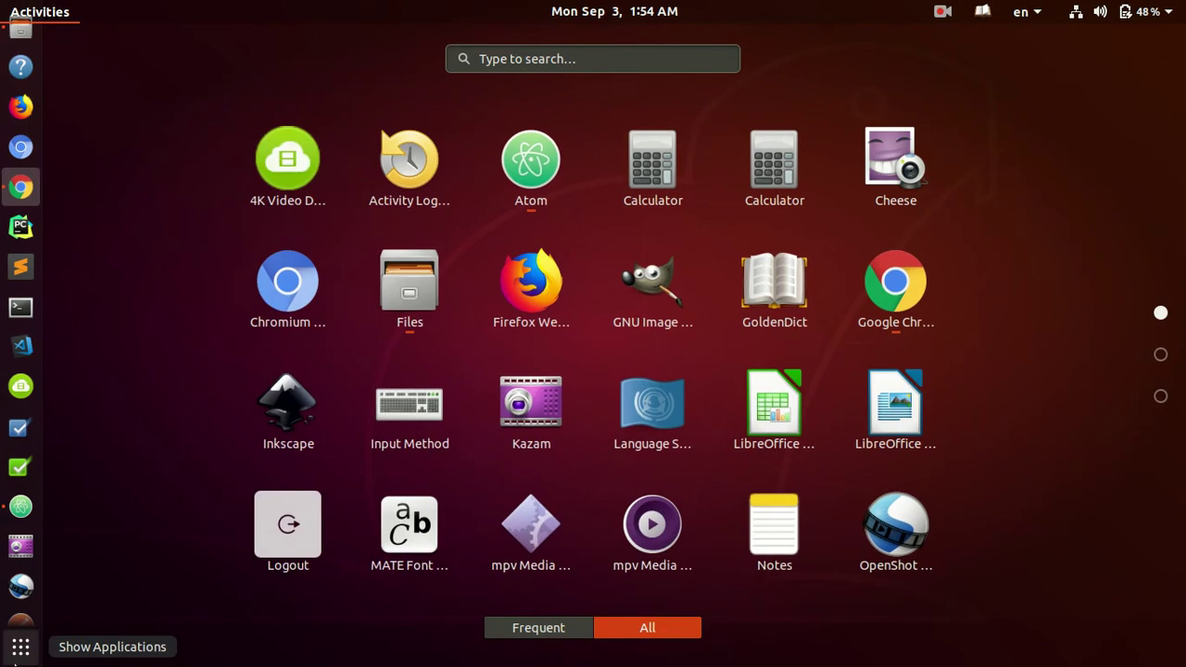
{"action": "type", "text": "dic"}
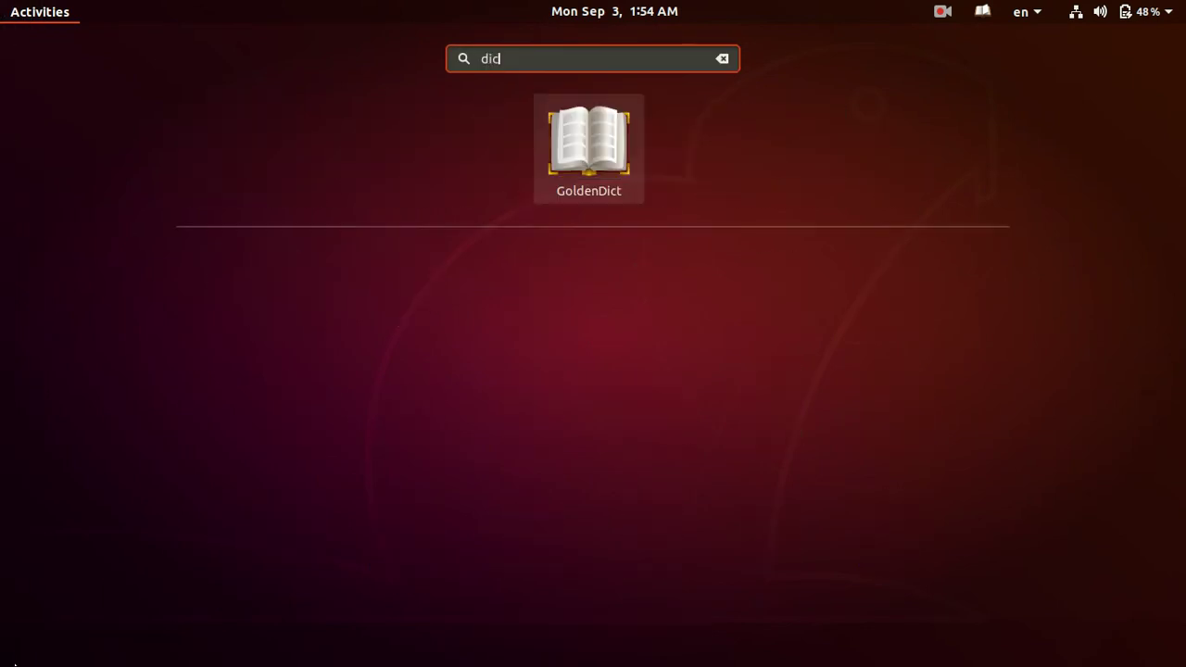
{"action": "left_click", "coordinate": [607, 176]}
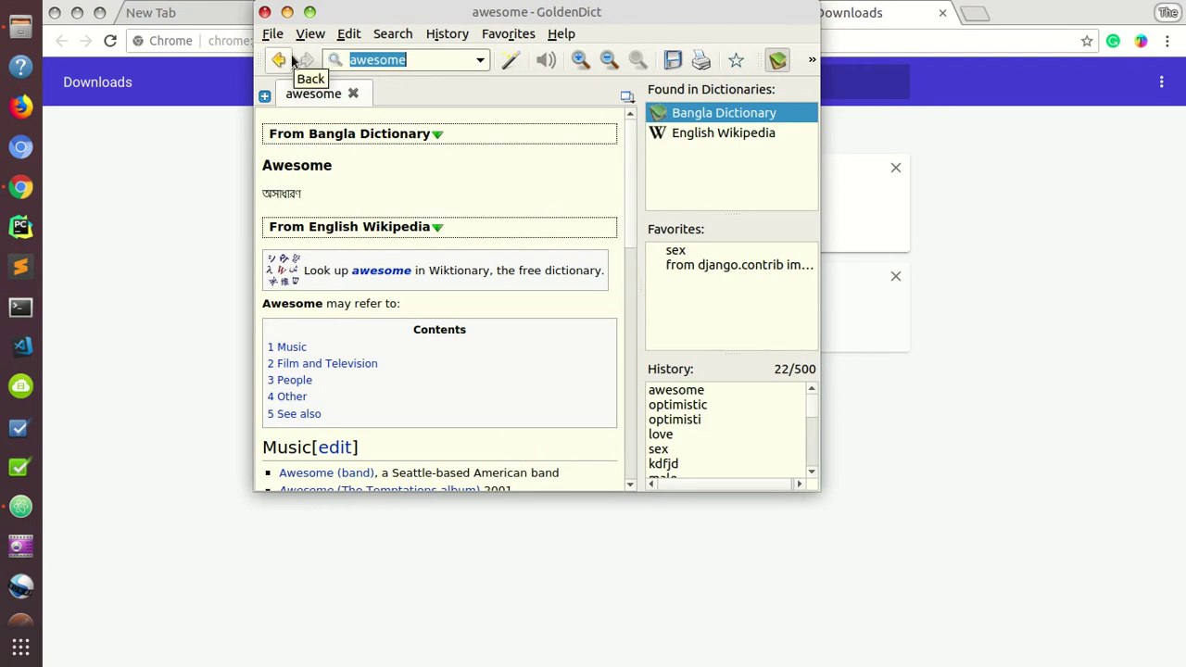
- Add the desktop folder Bangla-Dictionary-master as a path in GoldenDict's dictionary file sources
{"action": "left_click", "coordinate": [350, 34]}
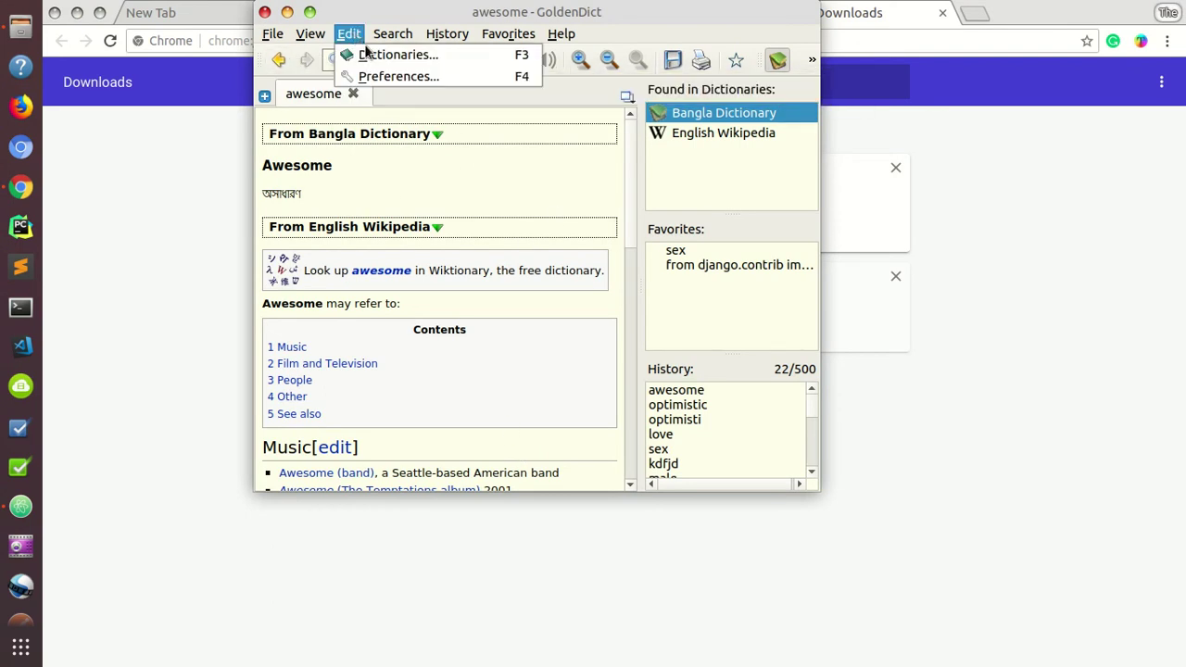
{"action": "left_click", "coordinate": [368, 52]}
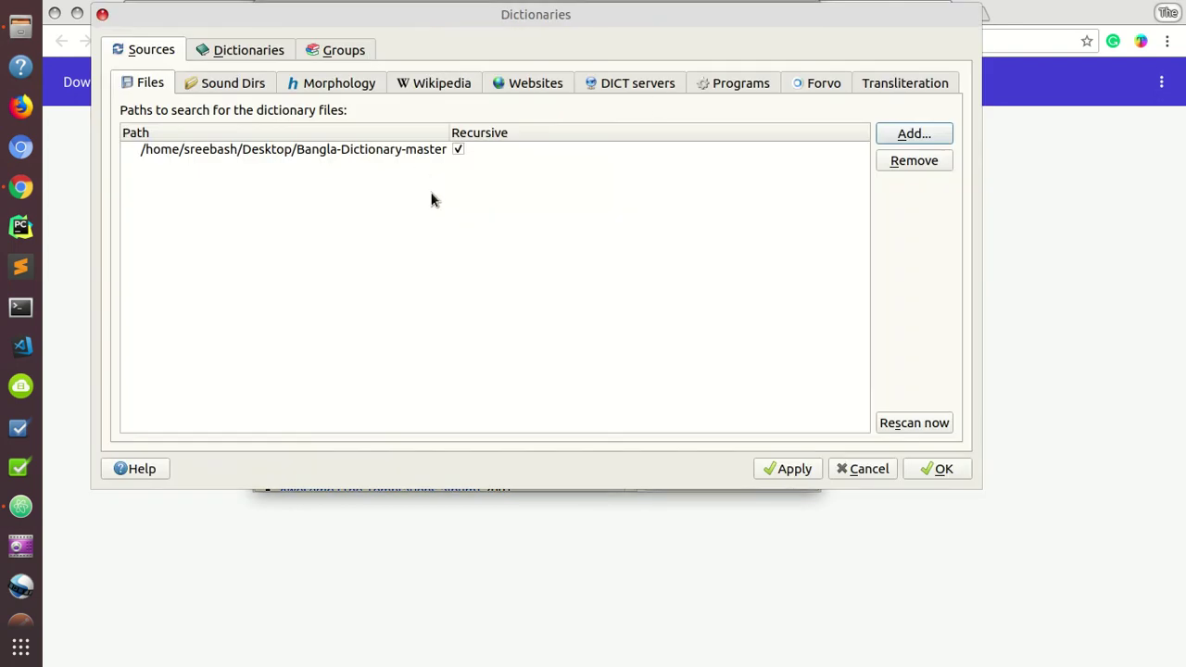
{"action": "left_click", "coordinate": [909, 133]}
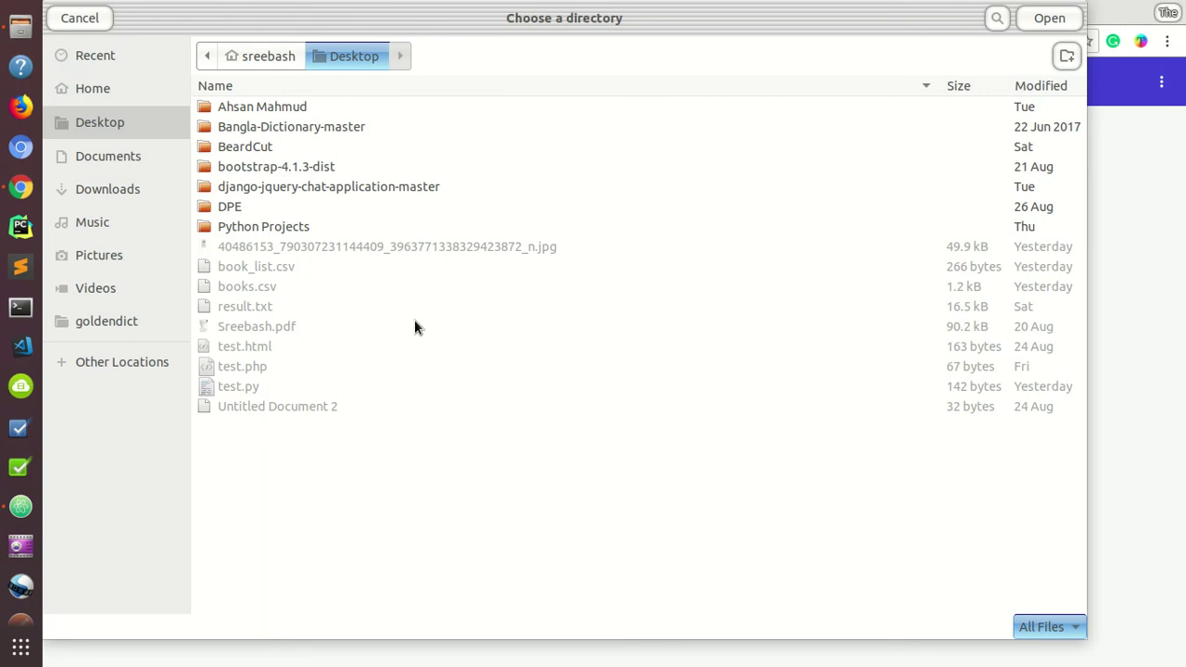
{"action": "left_click", "coordinate": [281, 128]}
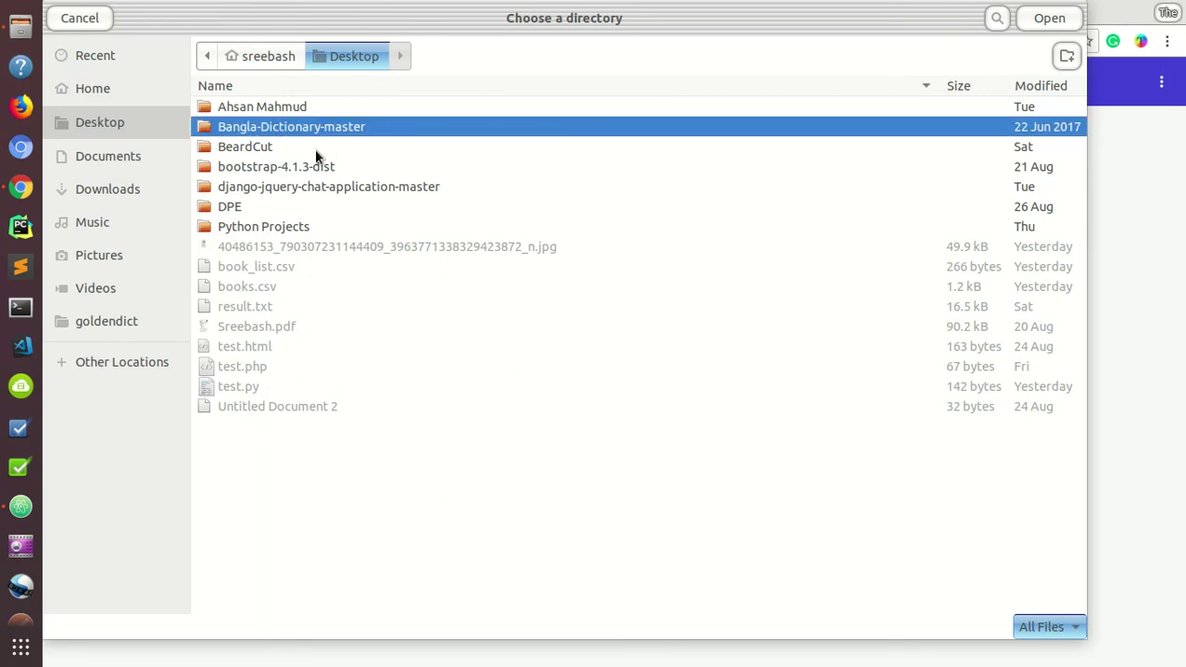
{"action": "left_click", "coordinate": [1052, 19]}
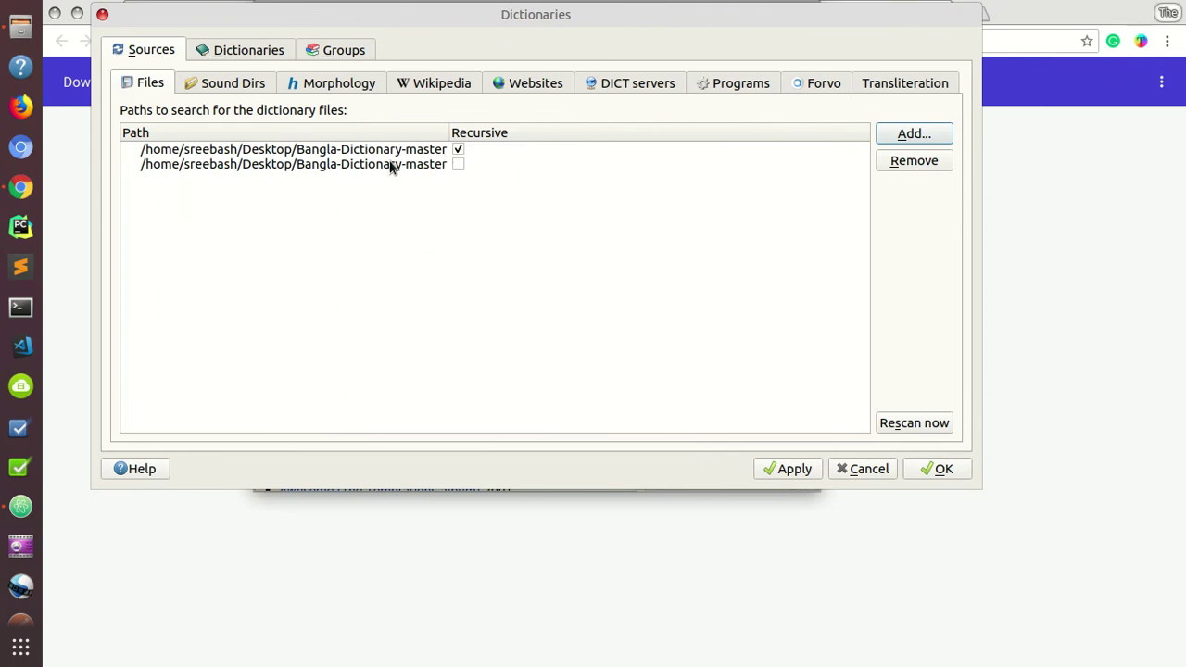
- Enable recursive searching for the newly added Bangla-Dictionary-master path and apply the dictionary settings
{"action": "left_click", "coordinate": [458, 165]}
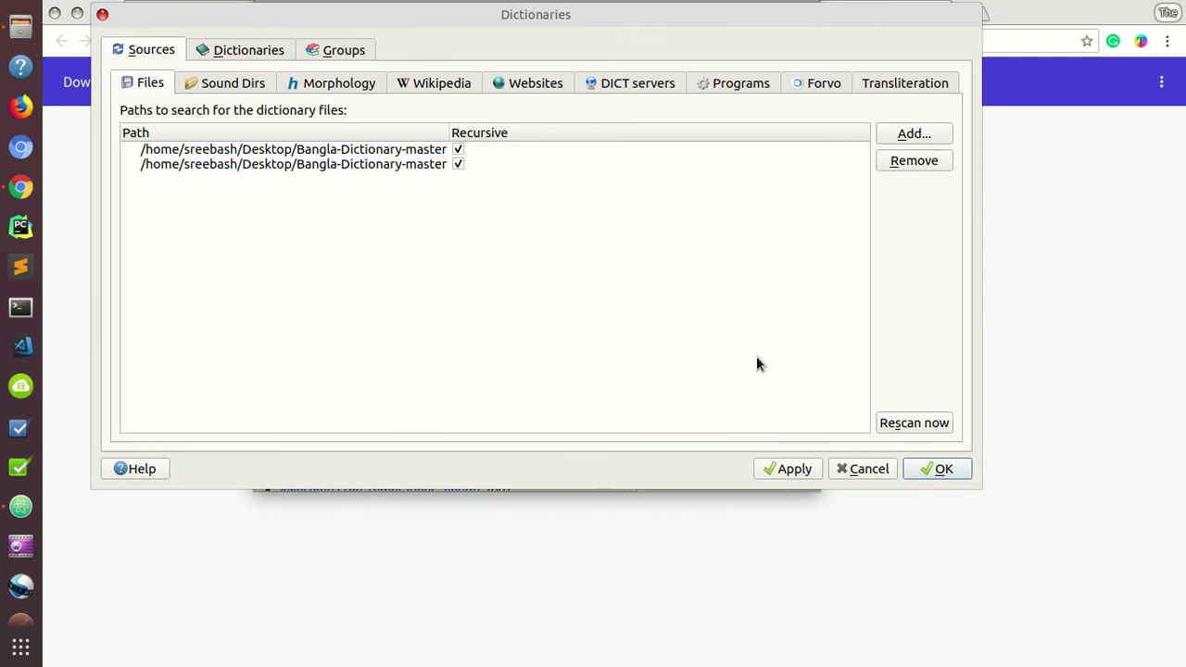
{"action": "left_click", "coordinate": [794, 469]}
{"action": "left_click", "coordinate": [940, 470]}
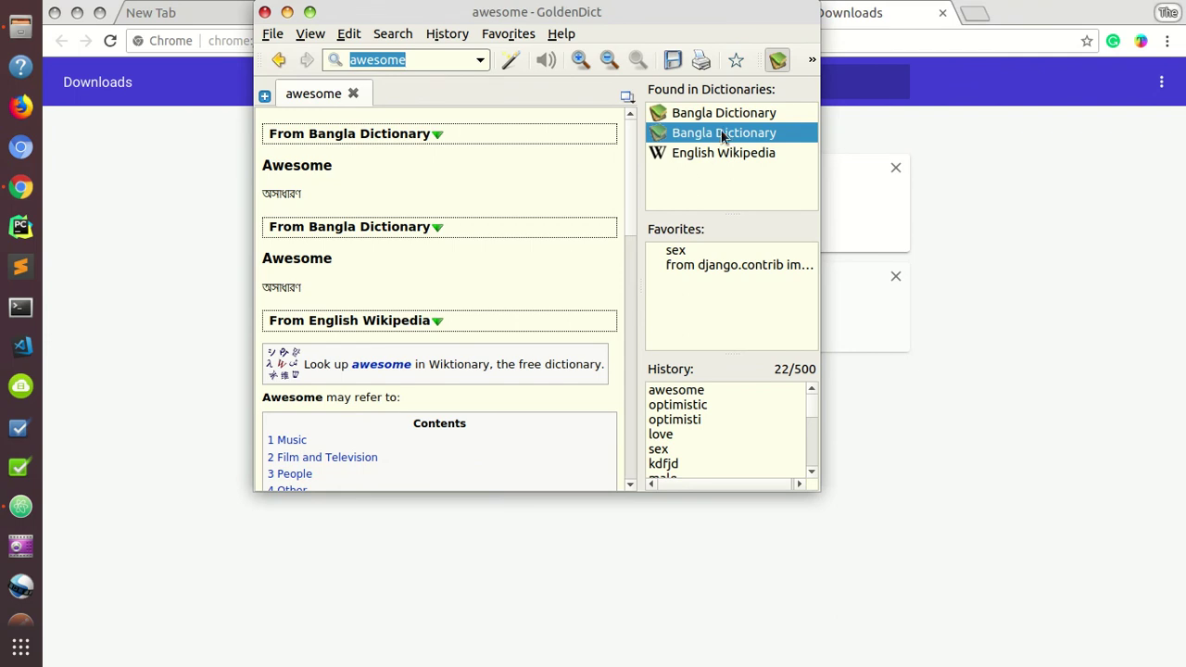
- Compare the "awesome" entries by switching between the two Bangla Dictionary sources found
{"action": "left_click", "coordinate": [721, 114]}
{"action": "left_click", "coordinate": [712, 129]}
{"action": "left_click", "coordinate": [714, 118]}
{"action": "left_click", "coordinate": [715, 132]}
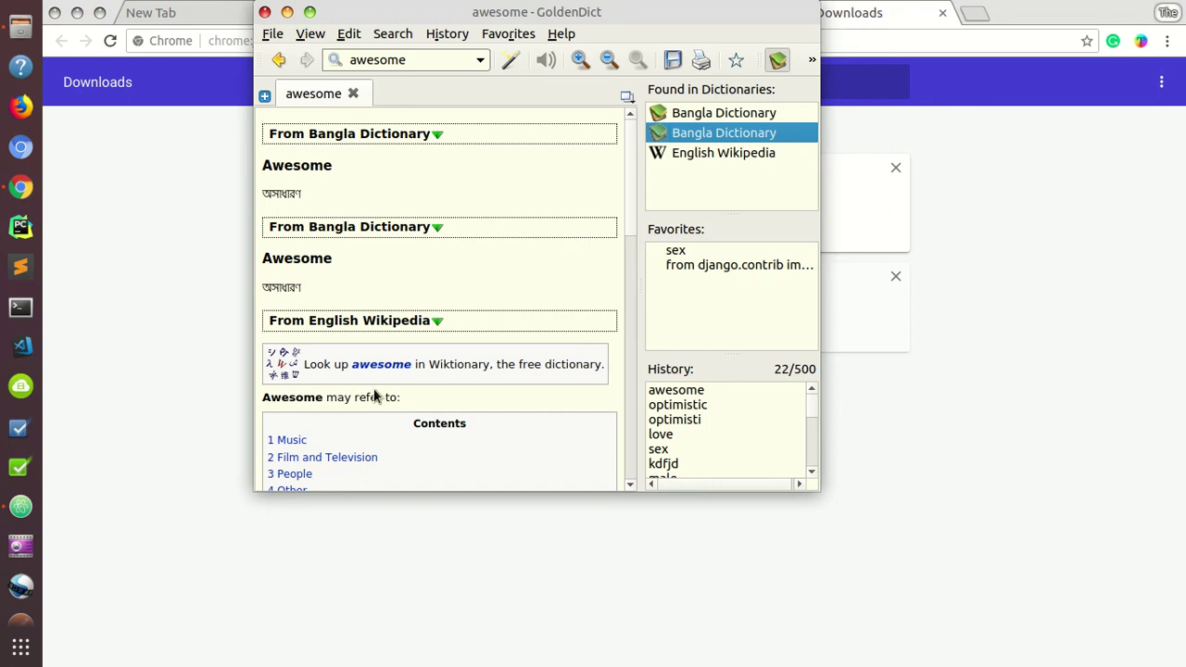
- Close and relaunch GoldenDict through an application search for "dic", and look up the word "fantastic"
{"action": "left_click", "coordinate": [265, 12]}
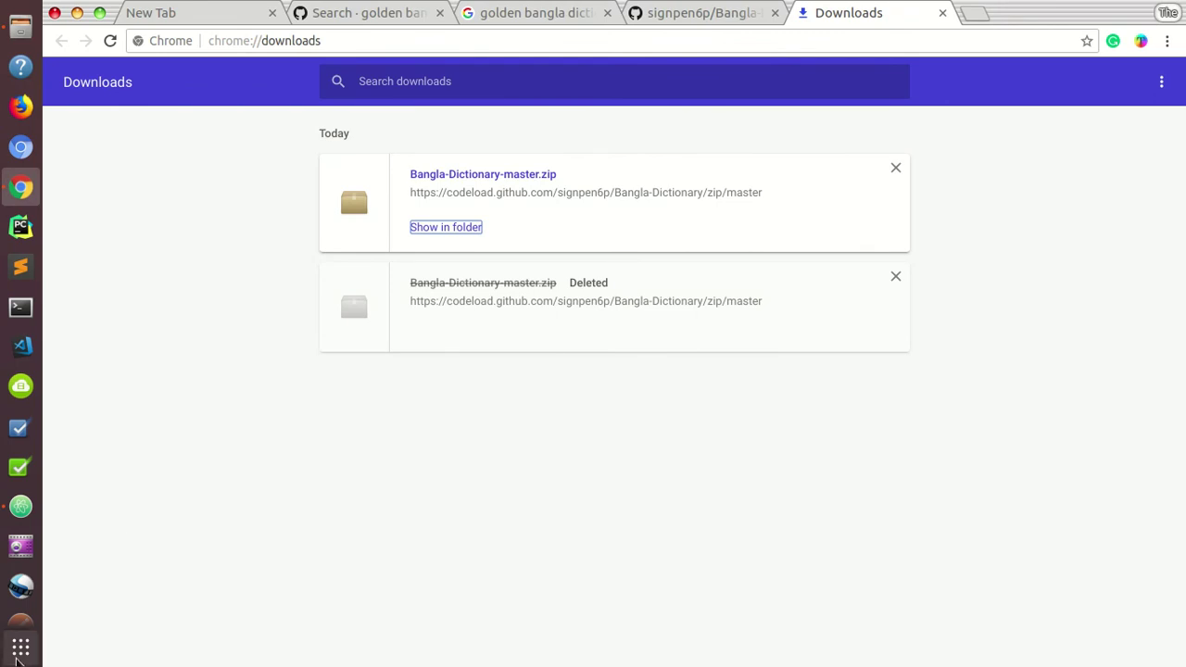
{"action": "left_click", "coordinate": [18, 654]}
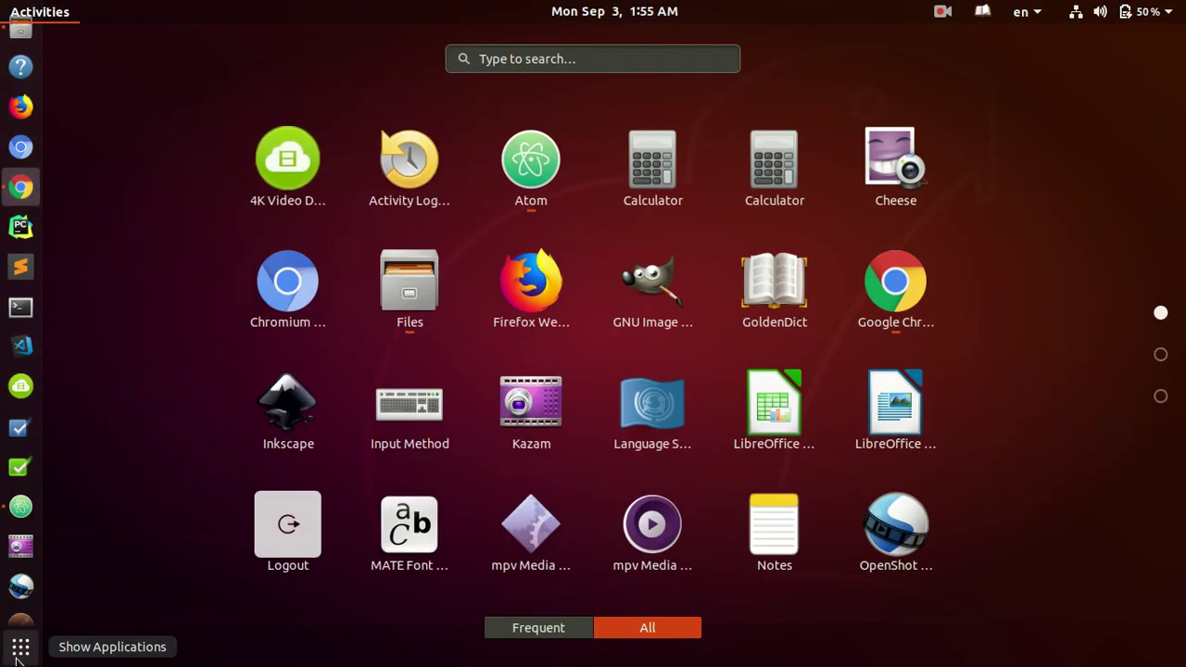
{"action": "type", "text": "gld"}
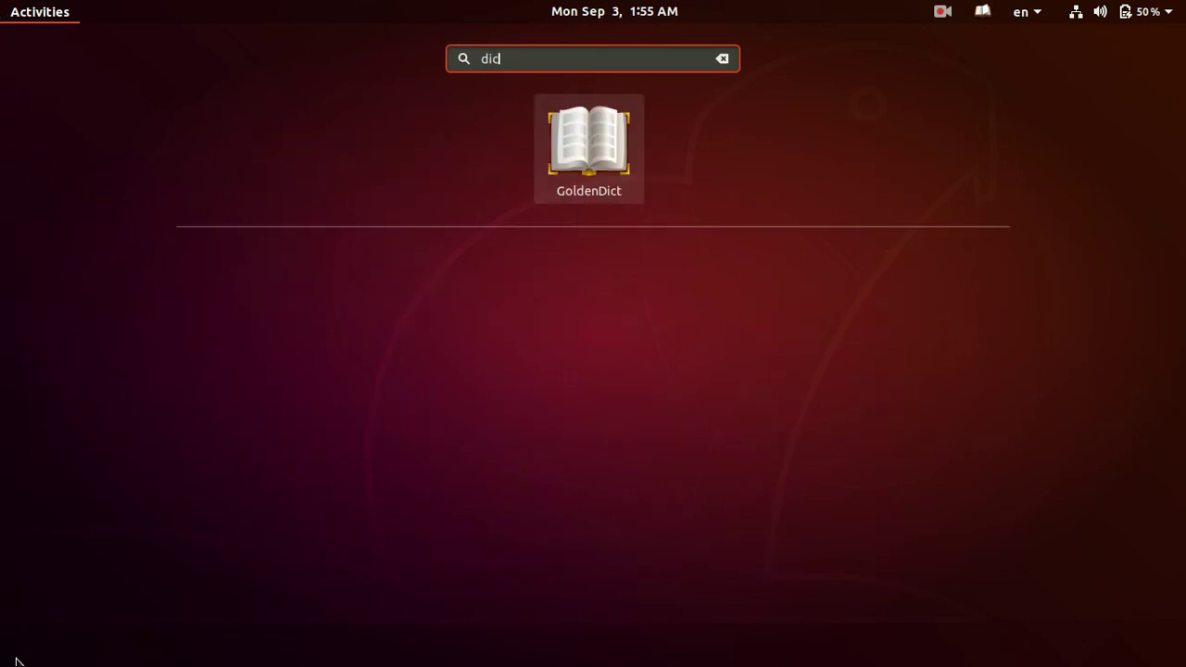
{"action": "key", "text": "Return"}
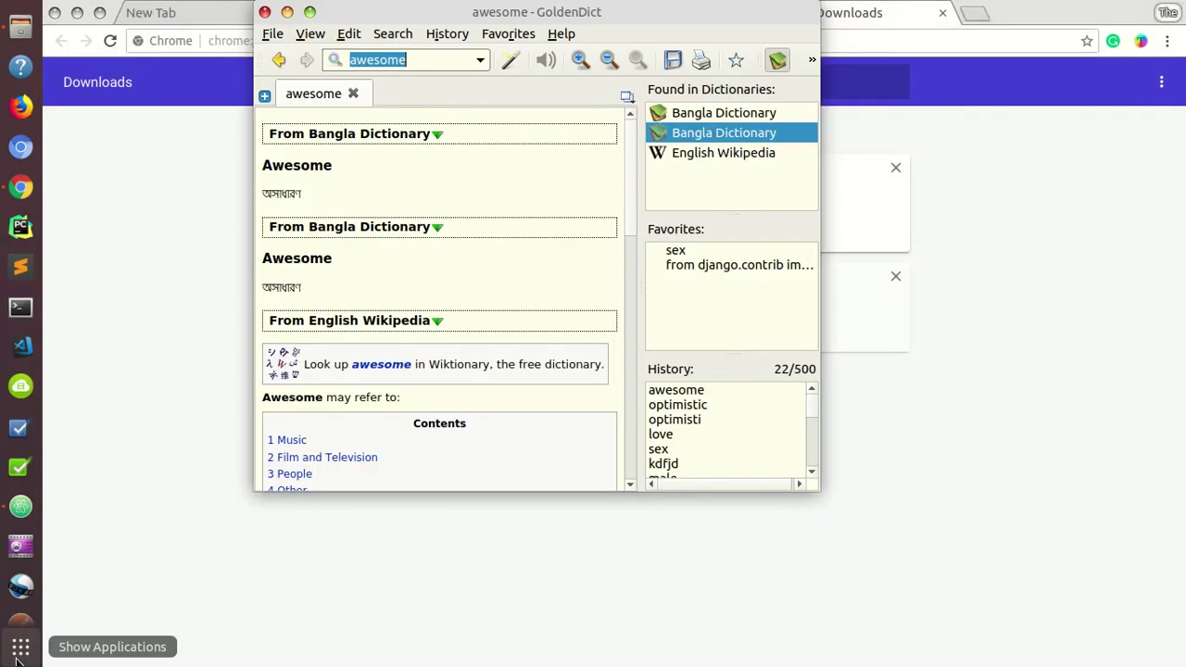
{"action": "type", "text": "fantastic"}
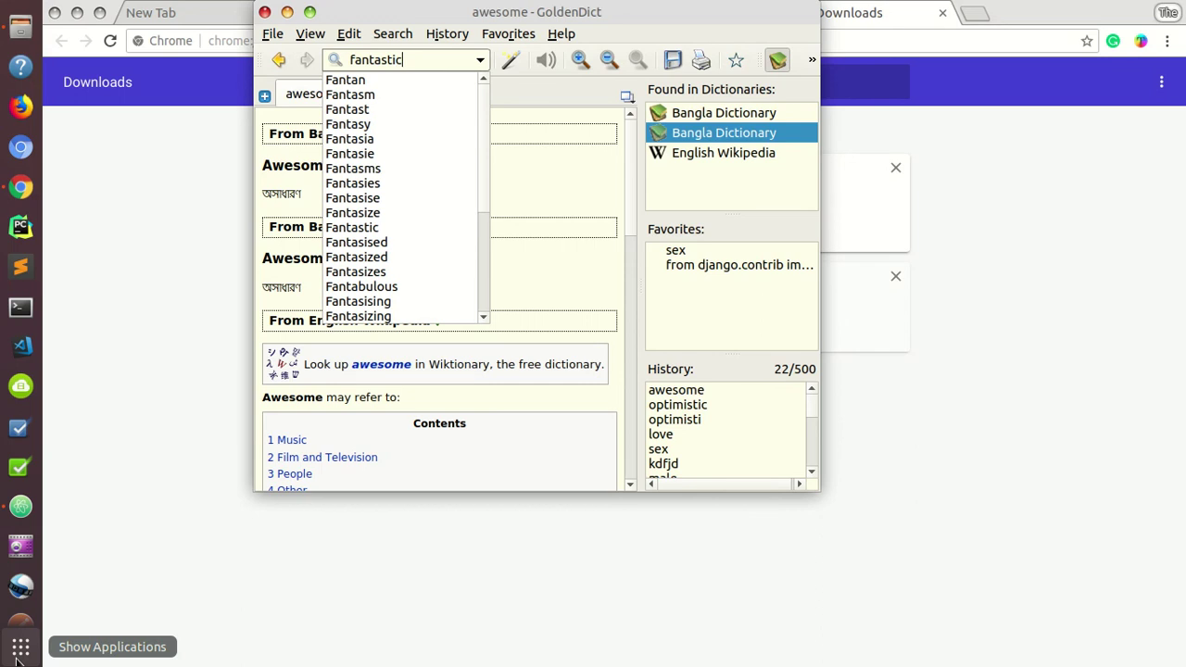
{"action": "key", "text": "Return"}
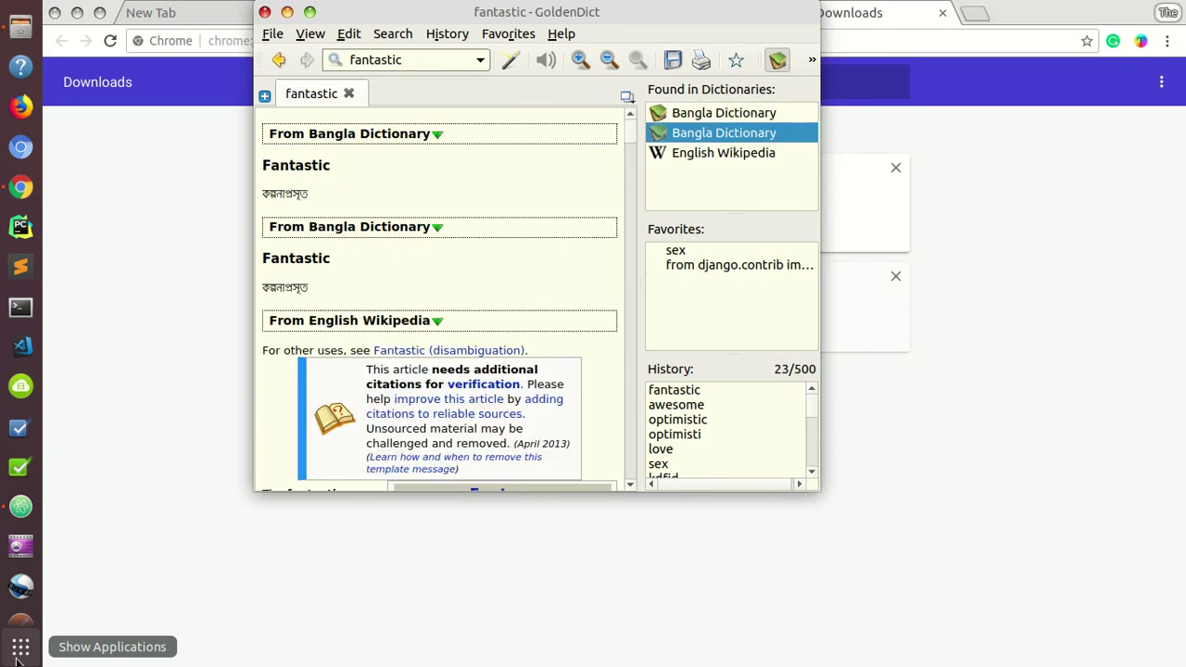